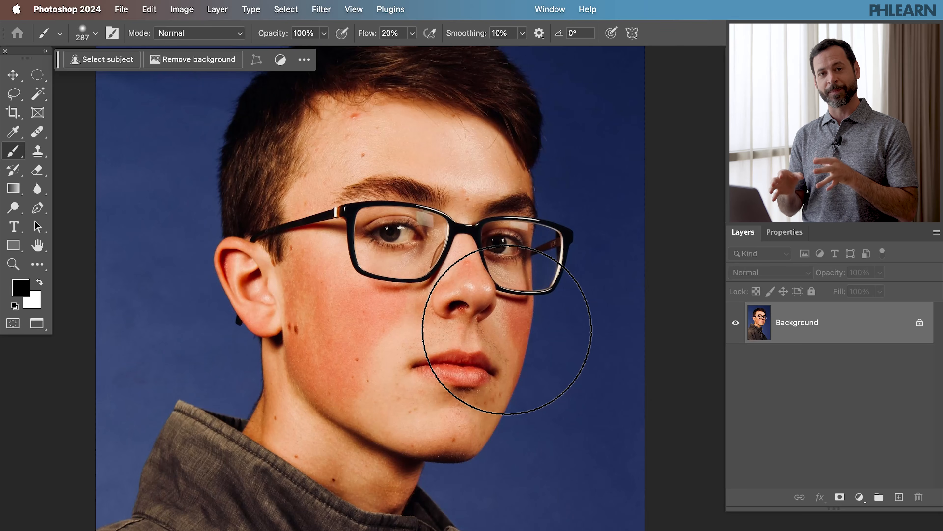
Step: Add a new Hue/Saturation adjustment layer named Hue/Saturation 1 above the background
left_click(217, 9)
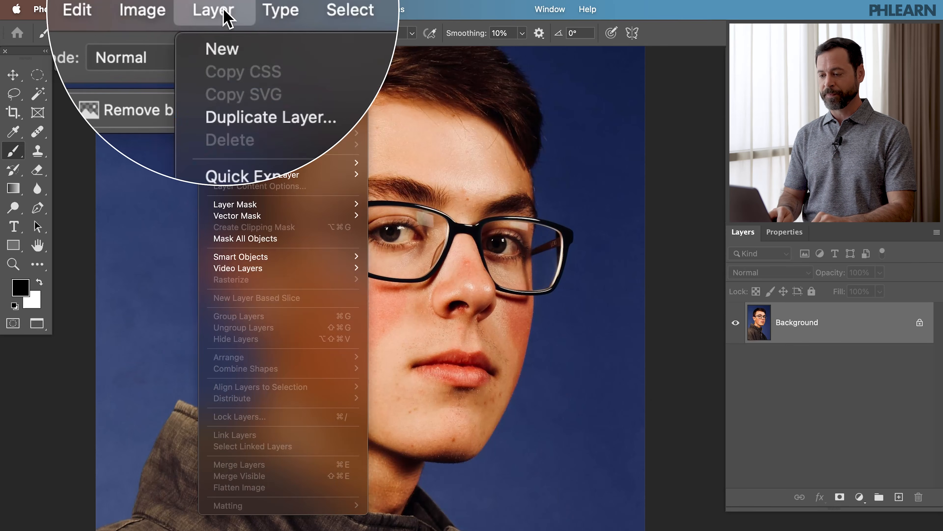
mouse_move(269, 178)
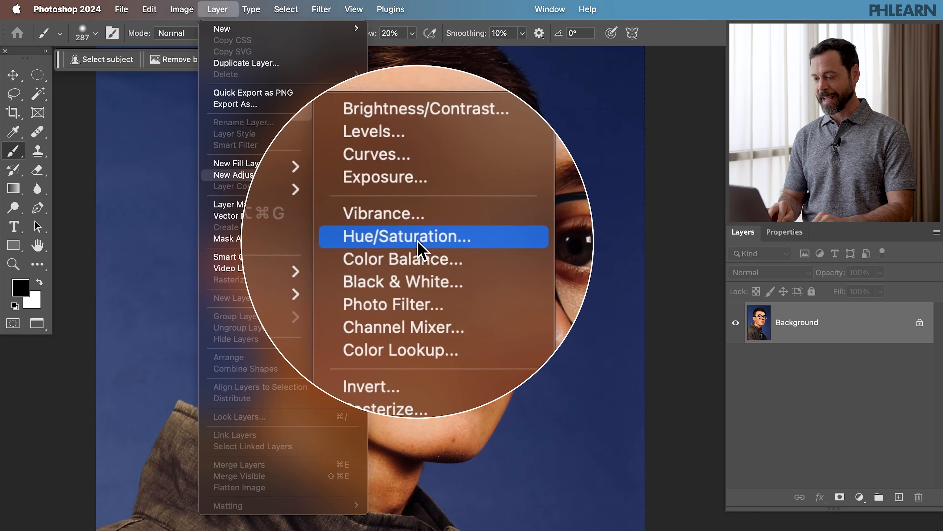
left_click(419, 242)
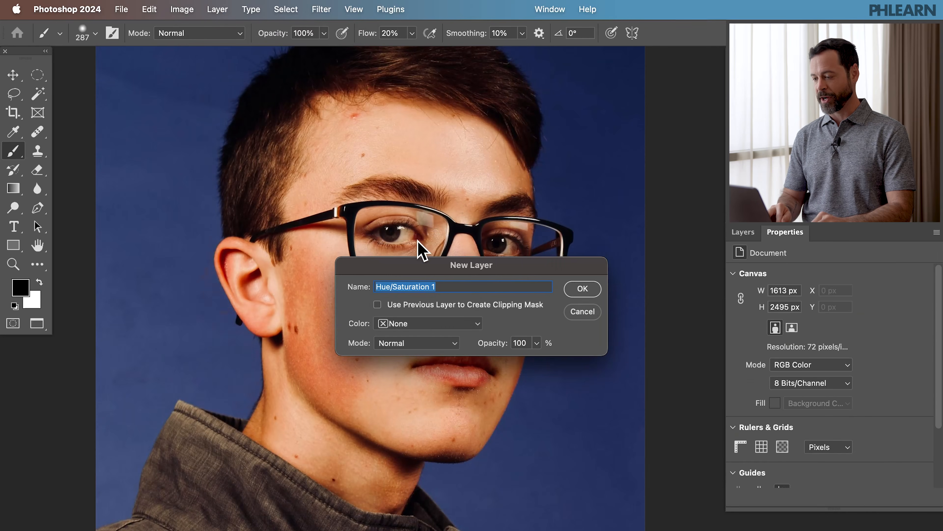
left_click(586, 294)
Step: Switch the adjustment's range to Reds and sample the reddish cheek skin with the eyedropper
key("v")
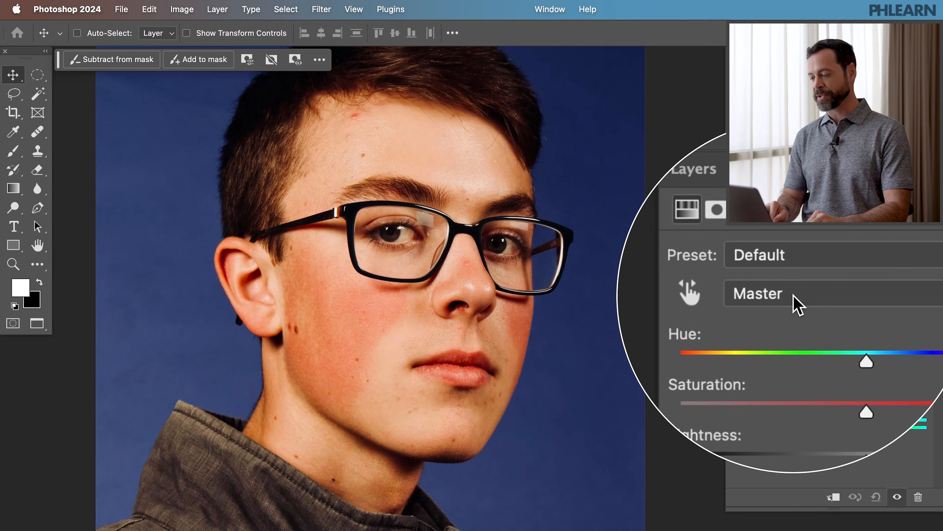
left_click(794, 302)
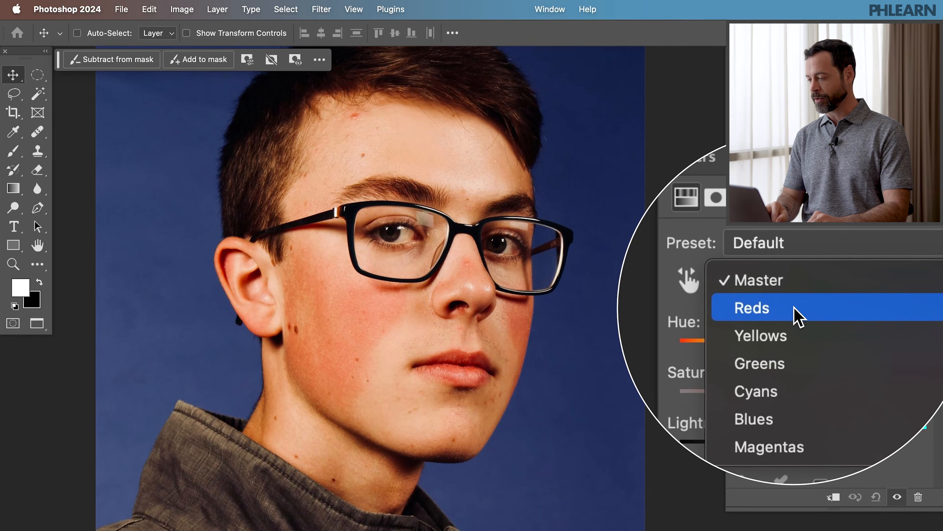
left_click(795, 314)
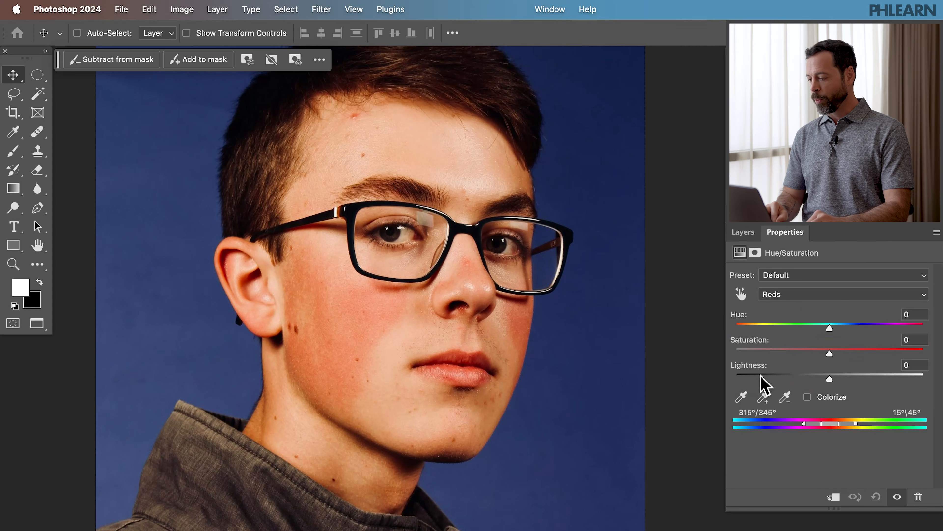
left_click(743, 397)
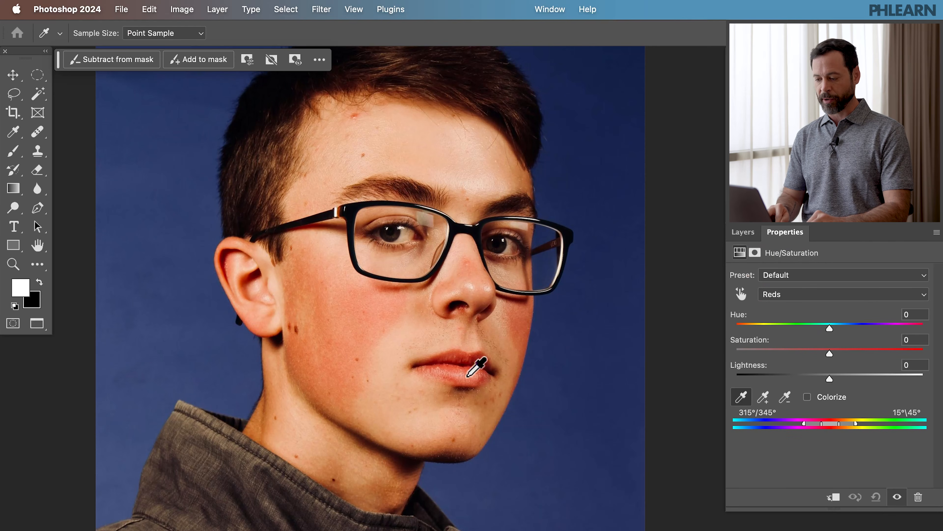
left_click(306, 363)
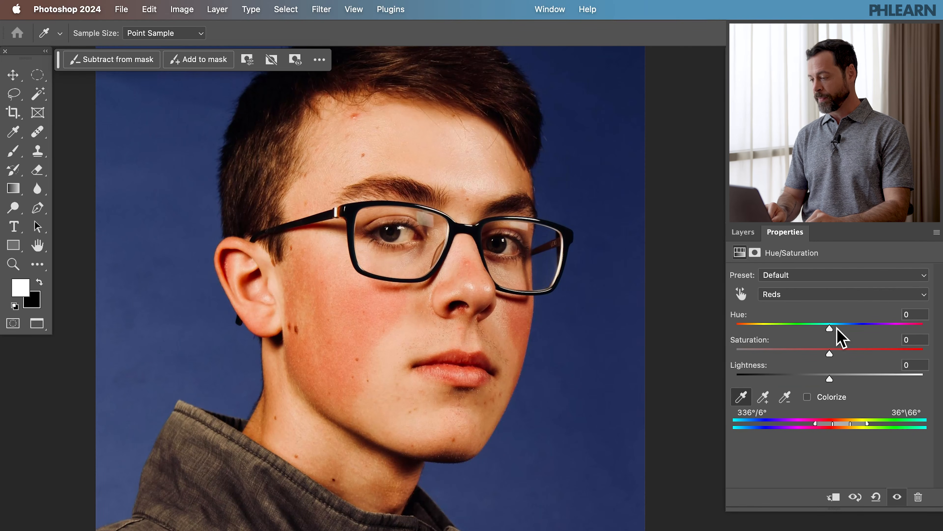
Step: Exaggerate Hue to +81 and Saturation to +31, and narrow the color range sliders around the skin reds
left_click_drag(832, 326, 875, 327)
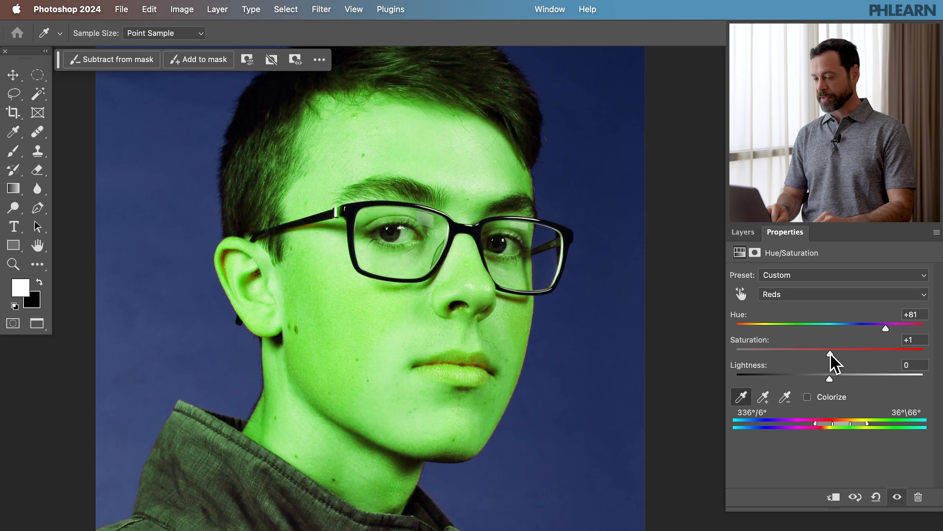
left_click_drag(842, 363, 858, 360)
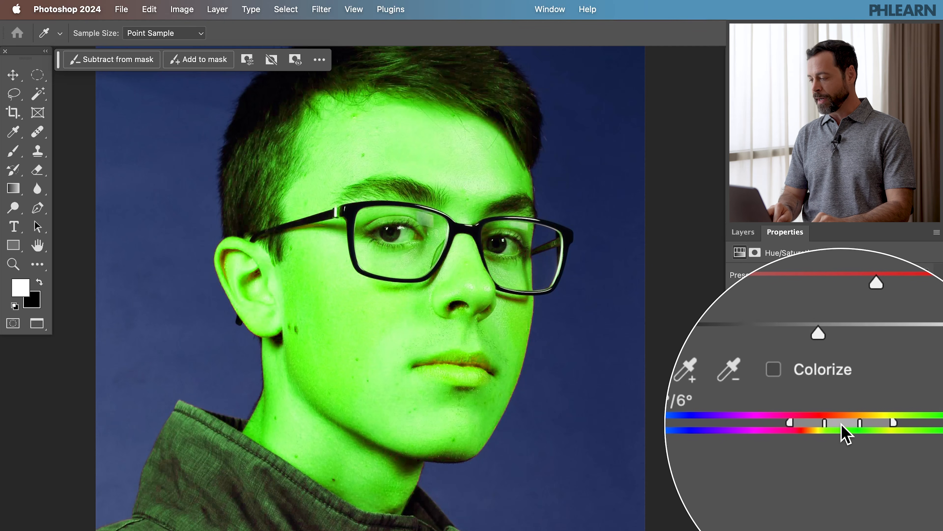
left_click_drag(841, 422, 822, 423)
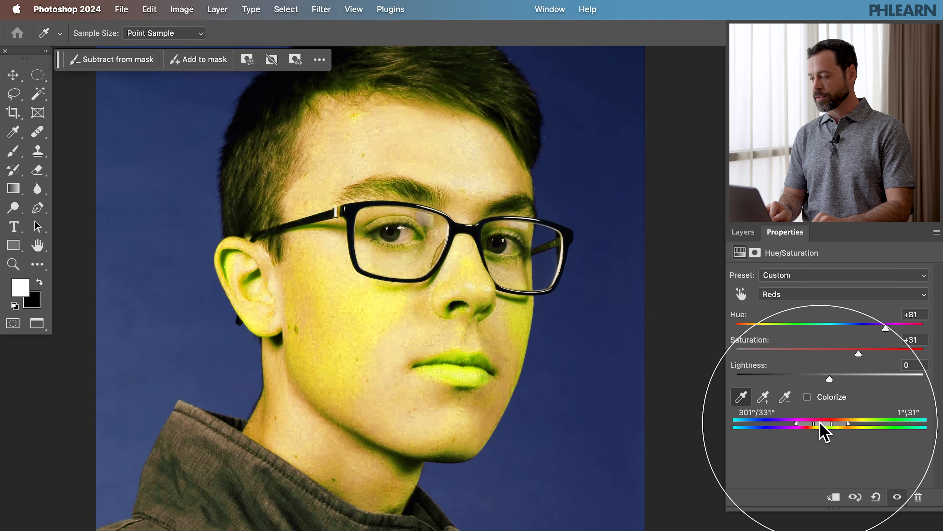
left_click_drag(822, 431, 824, 432)
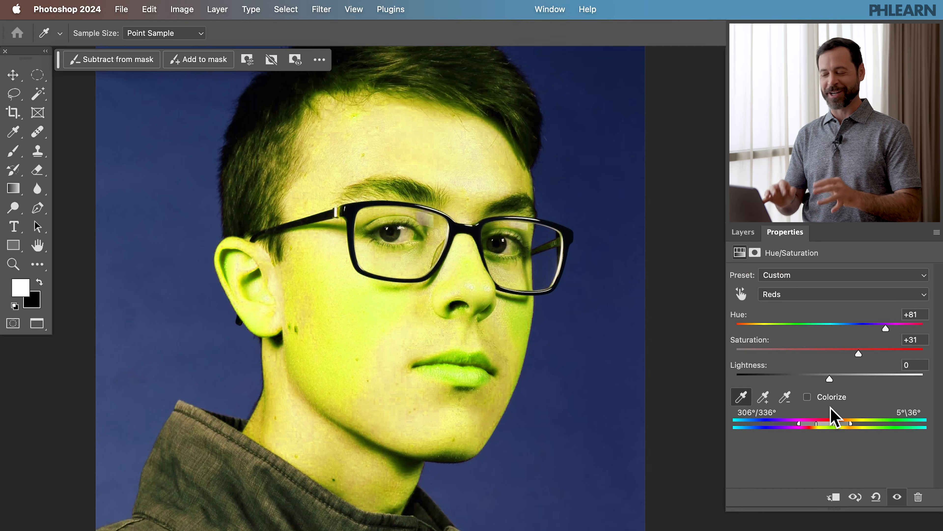
Step: Set the reds' Saturation to 0, Hue to +18 and Lightness to +52
left_click(913, 339)
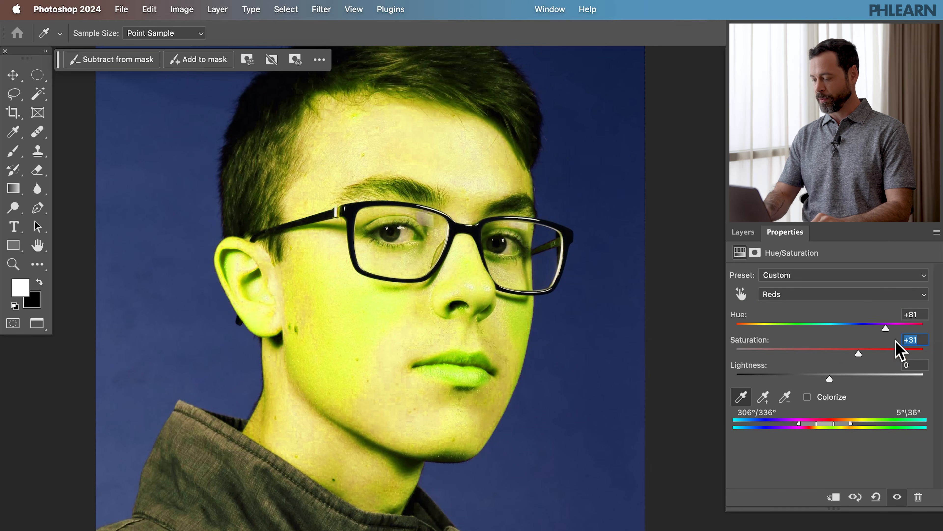
type("0")
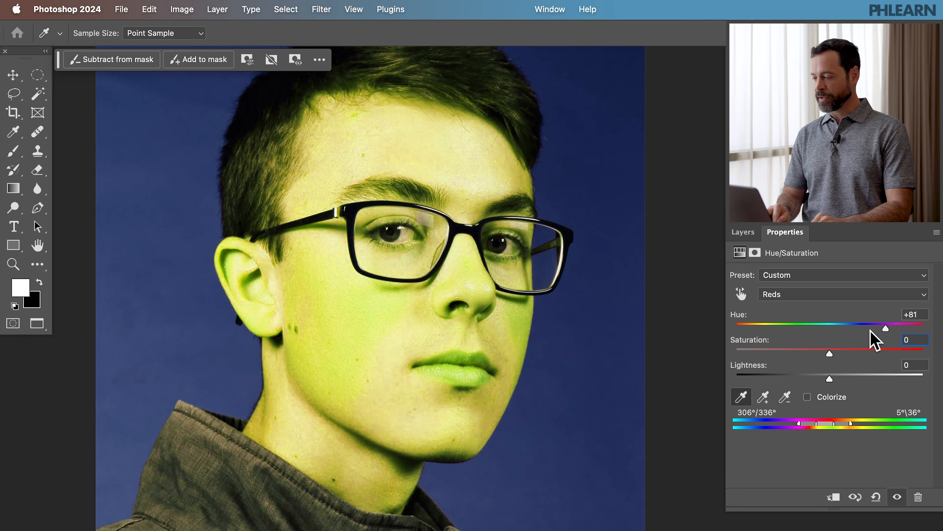
left_click_drag(885, 327, 847, 326)
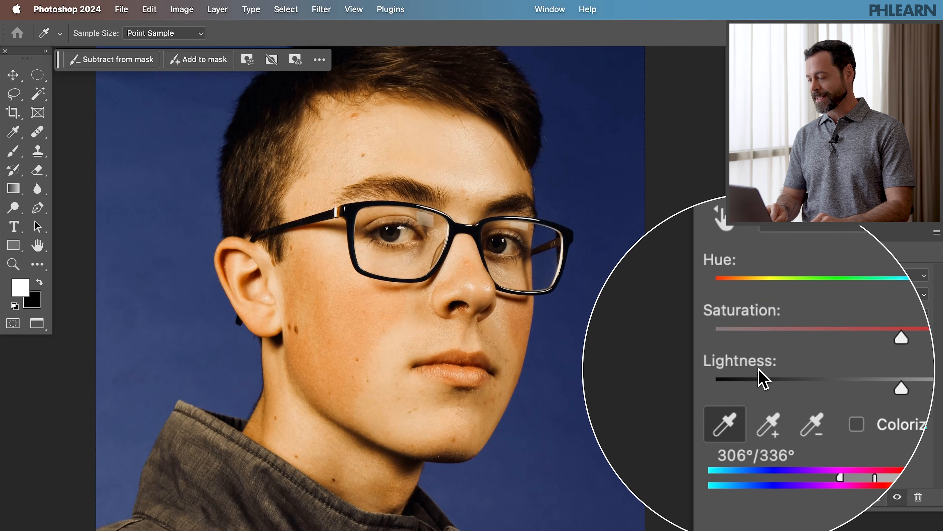
left_click_drag(831, 379, 879, 374)
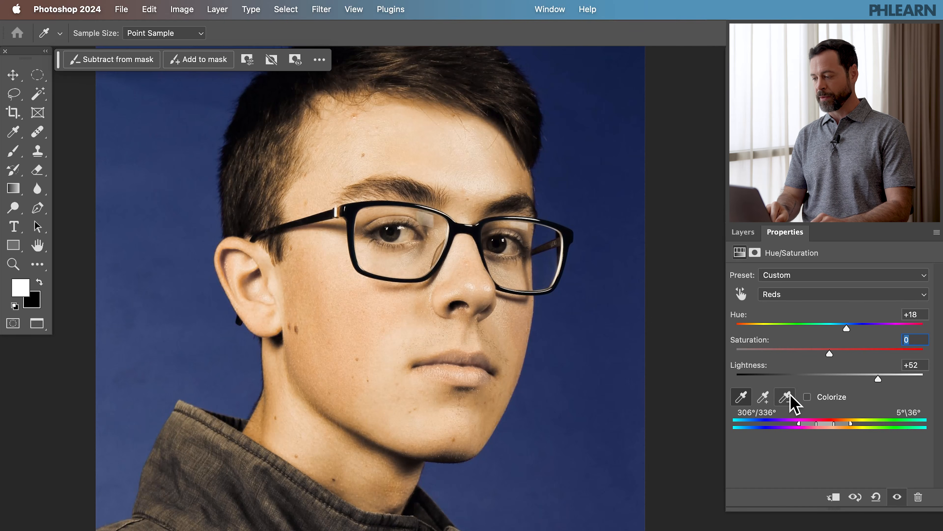
Step: Toggle the Hue/Saturation layer on and off to compare the skin before and after the correction
left_click(744, 232)
left_click(735, 322)
left_click(736, 323)
left_click(735, 322)
left_click(736, 323)
left_click(735, 323)
left_click(735, 322)
left_click(735, 323)
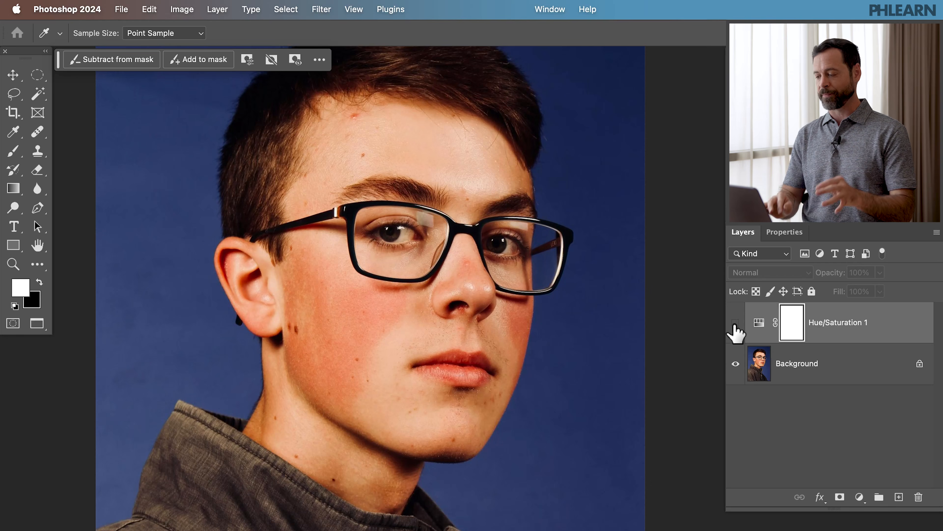
left_click(735, 327)
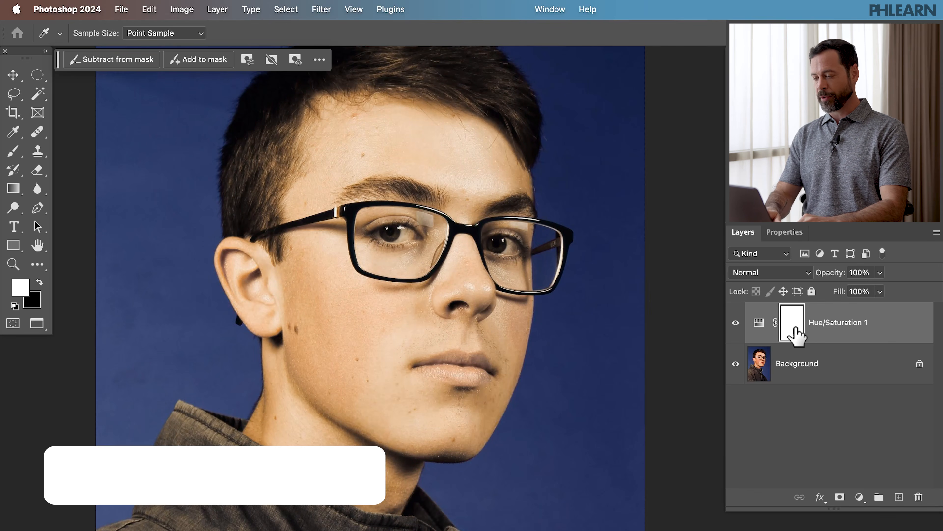
Step: Invert the layer mask to black and paint white over the red cheek, nose and chin areas with a smaller brush
key("super+i")
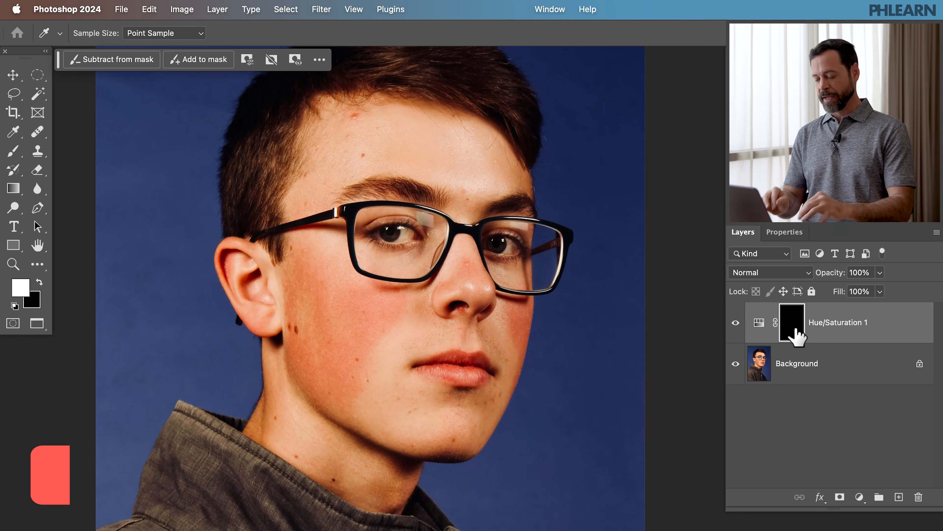
key("b")
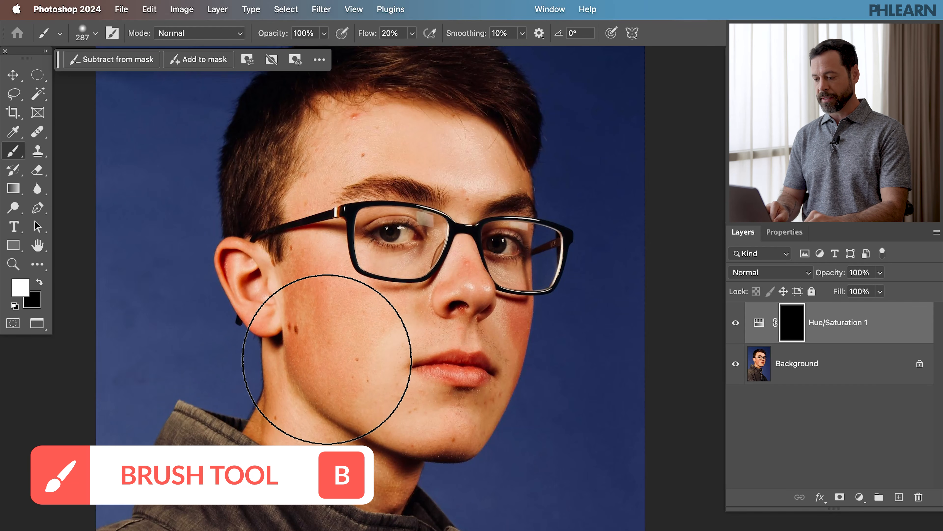
mouse_move(318, 329)
left_mouse_down()
mouse_move(322, 348)
mouse_move(341, 314)
mouse_move(390, 302)
left_mouse_up()
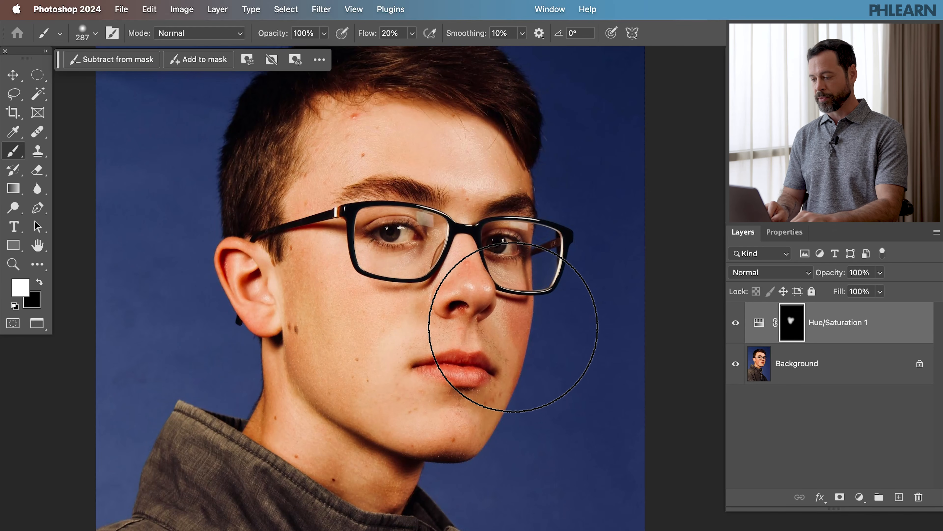
mouse_move(510, 360)
left_mouse_down()
mouse_move(508, 381)
mouse_move(468, 314)
mouse_move(438, 312)
left_mouse_up()
key("bracketleft")
key("bracketleft")
key("bracketleft")
key("bracketleft")
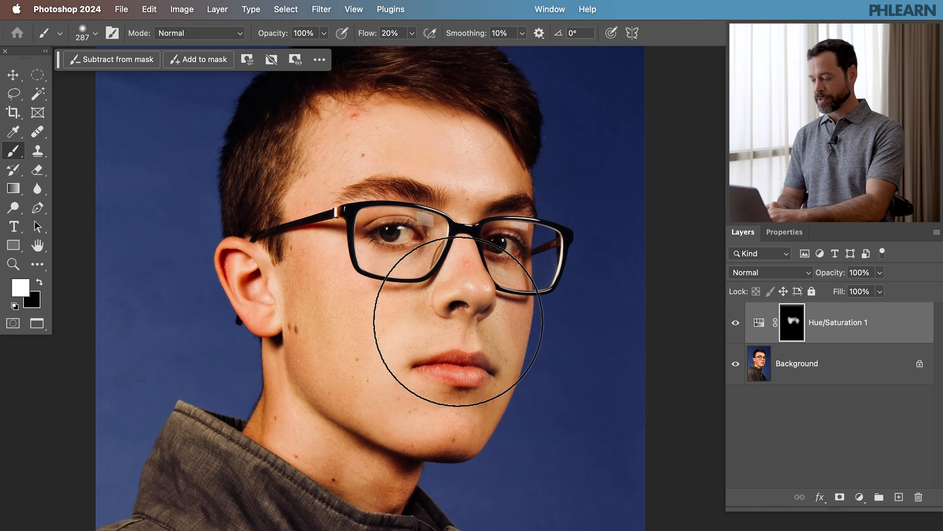
mouse_move(434, 439)
left_mouse_down()
mouse_move(482, 422)
mouse_move(476, 410)
left_mouse_up()
mouse_move(347, 471)
left_mouse_down()
mouse_move(328, 478)
mouse_move(353, 488)
left_mouse_up()
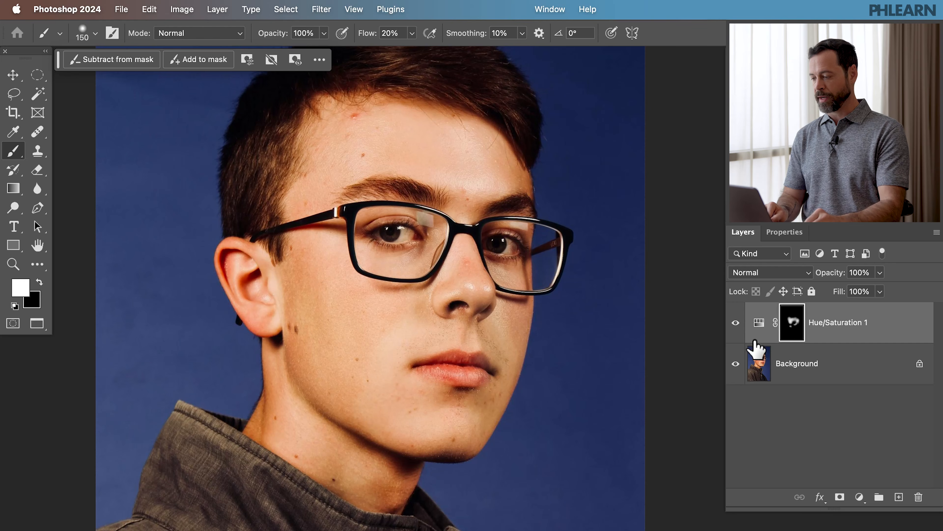
Step: Switch the adjustment layer's visibility on and off to compare the masked result
left_click(735, 322)
left_click(735, 322)
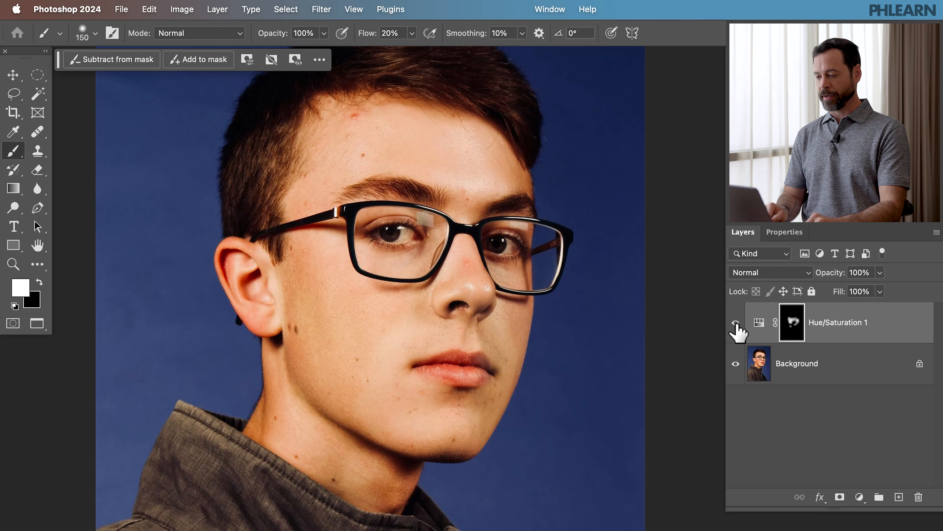
left_click(736, 323)
left_click(735, 322)
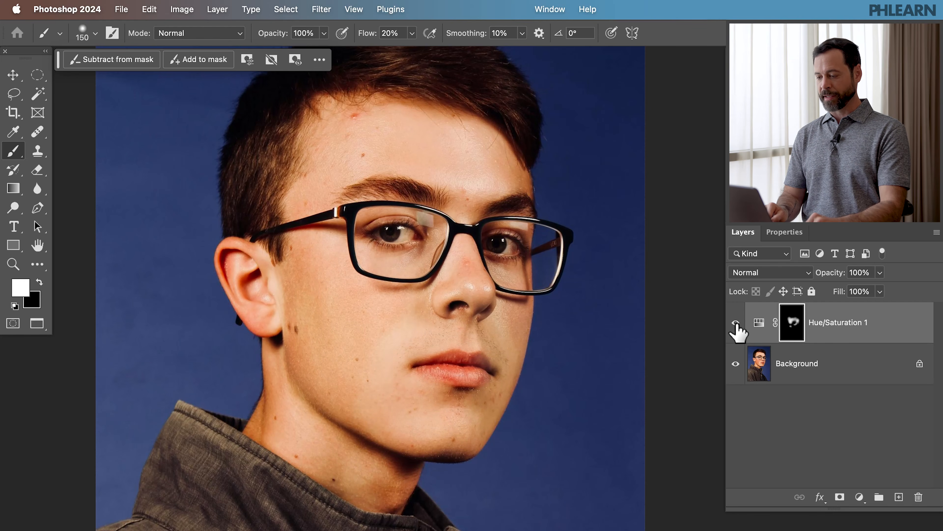
left_click(735, 322)
left_click(735, 322)
left_click(735, 322)
left_click(735, 322)
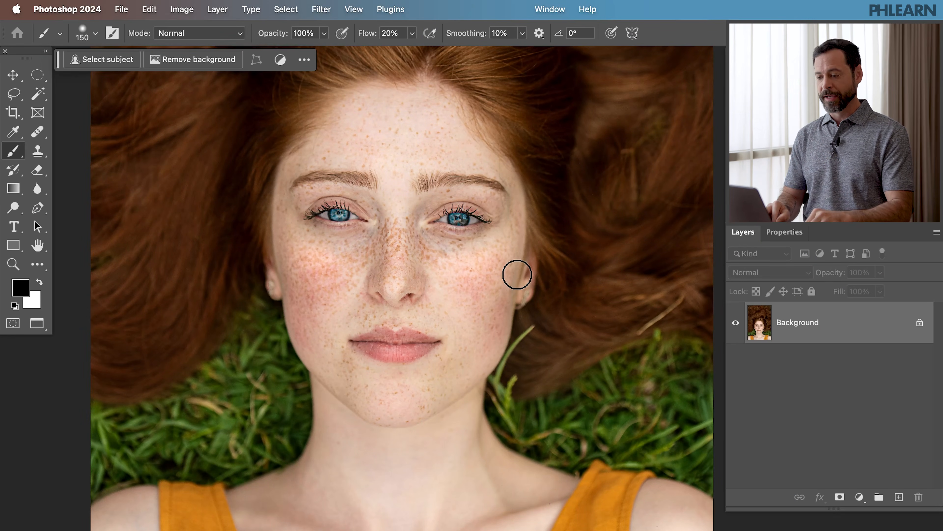
Step: Add a new Hue/Saturation adjustment layer to the freckled portrait
left_click(217, 9)
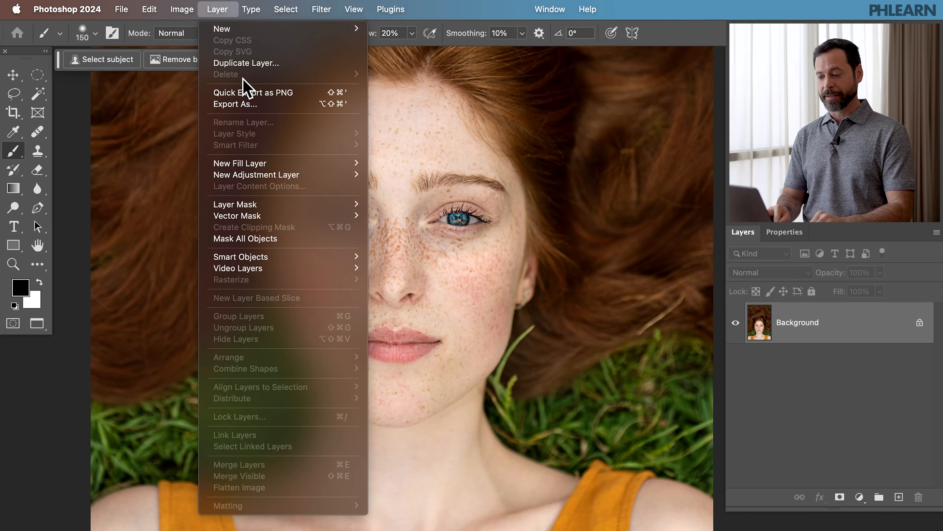
mouse_move(275, 184)
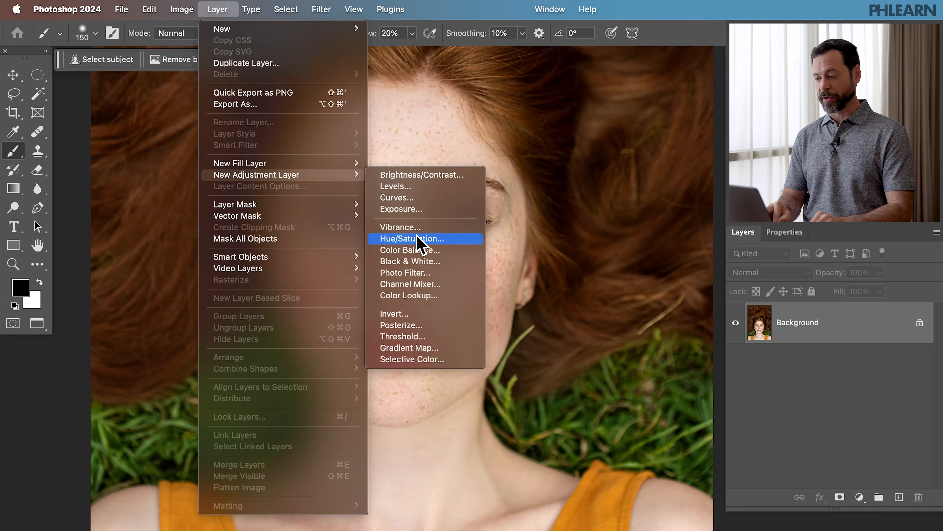
left_click(419, 242)
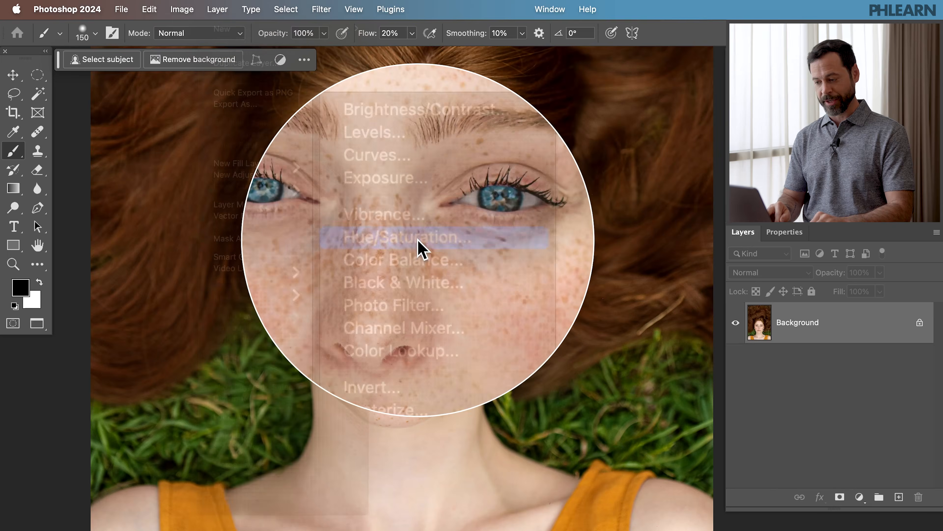
left_click(582, 289)
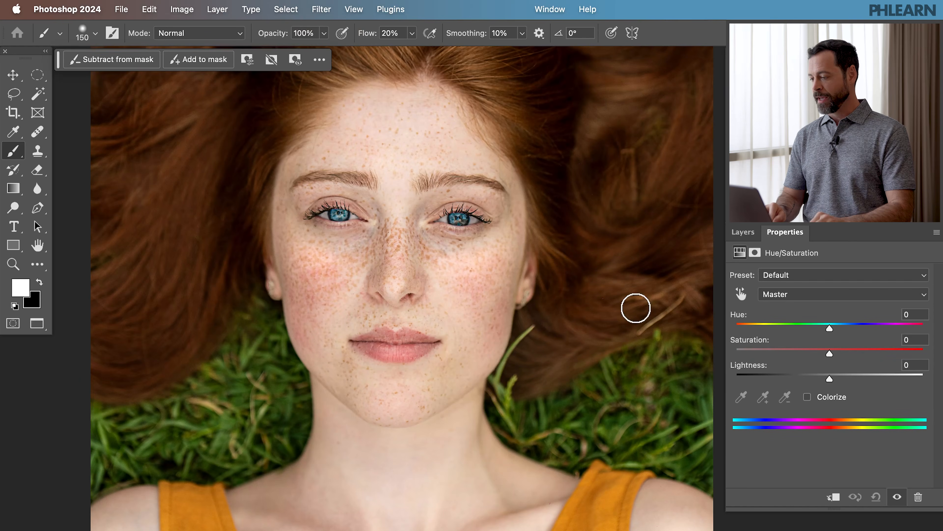
Step: Target the Reds range and sample the cheek skin with the eyedropper
left_click(777, 240)
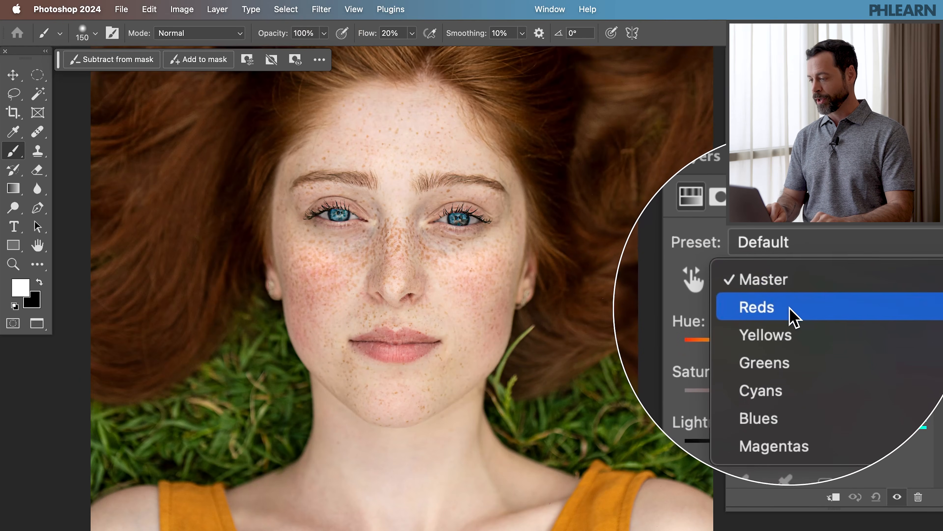
left_click(791, 306)
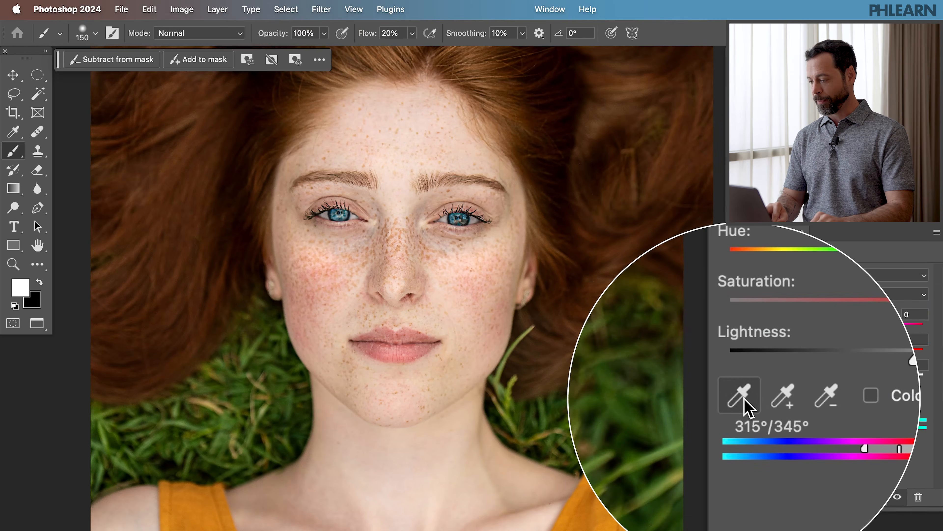
left_click(744, 399)
left_click(304, 335)
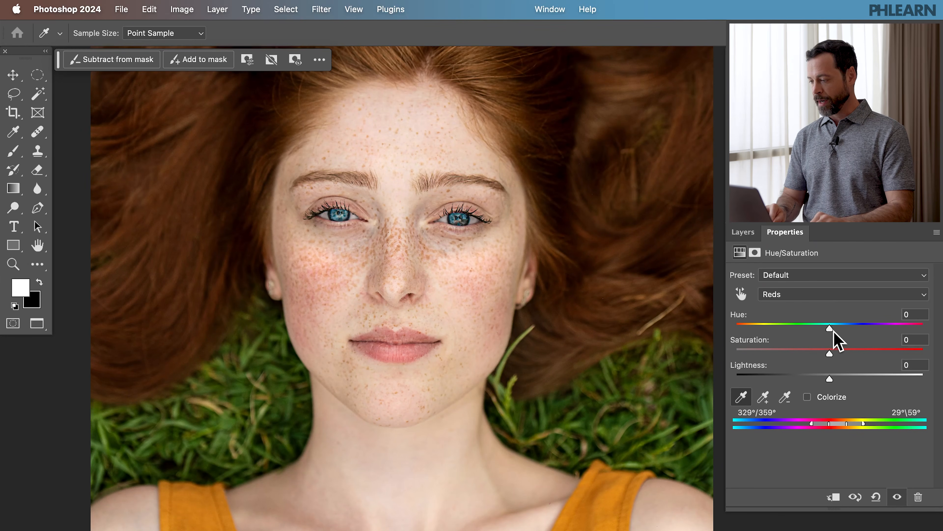
Step: Temporarily raise the Reds hue to +40 and saturation to +41, and narrow the color range sliders around the skin tones
left_click_drag(832, 329, 868, 327)
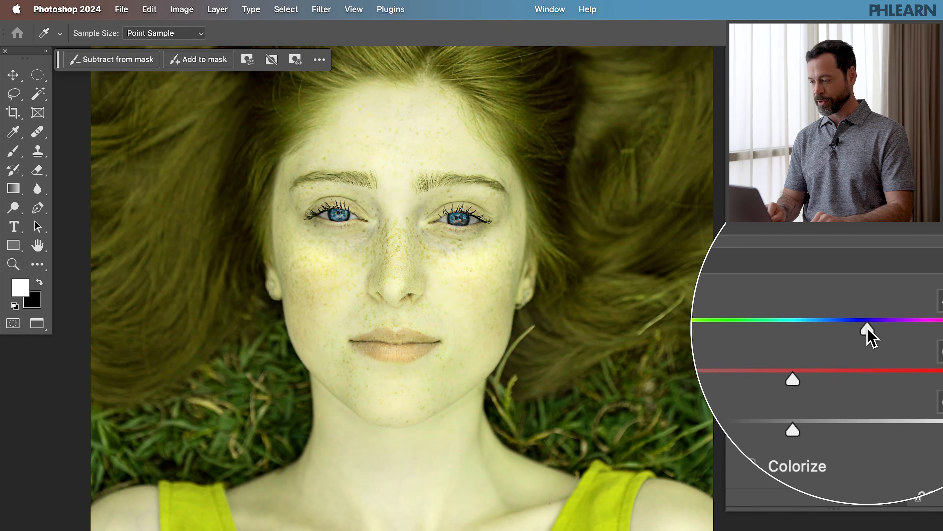
left_click(868, 356)
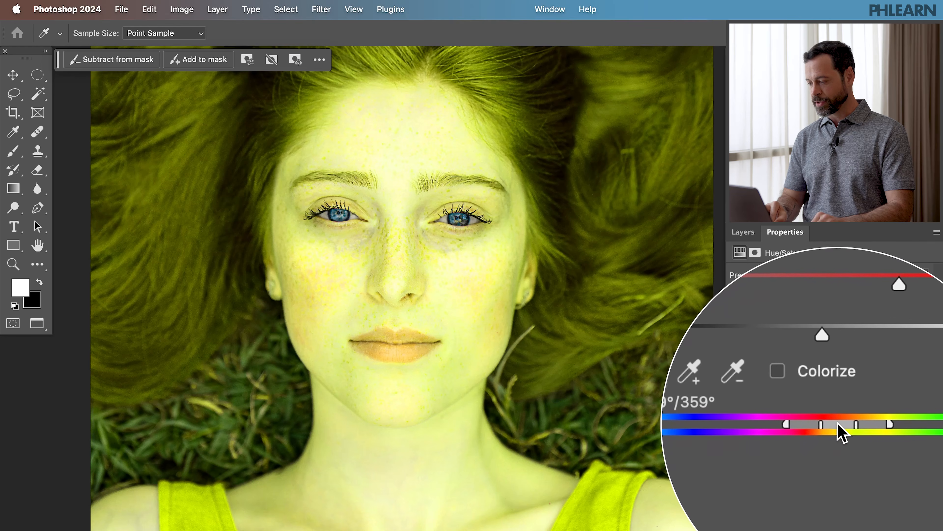
left_click_drag(840, 432, 828, 429)
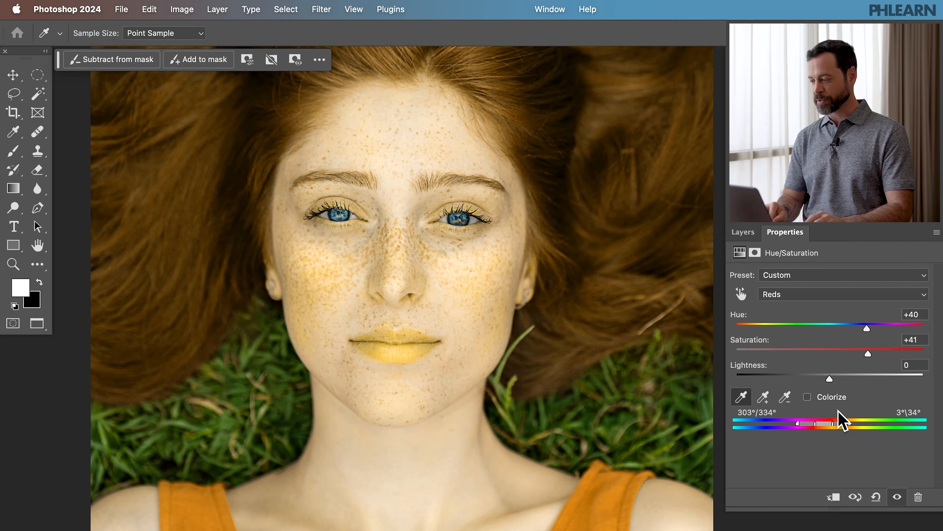
Step: Set the Reds saturation to 0, hue to +10 and lightness to +19
double_click(915, 340)
type("0")
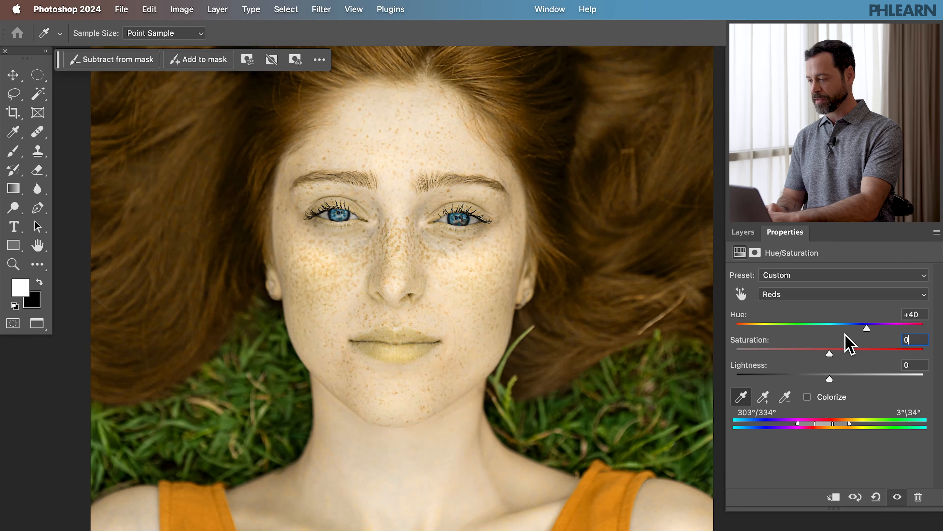
left_click(827, 325)
left_click_drag(828, 326, 835, 326)
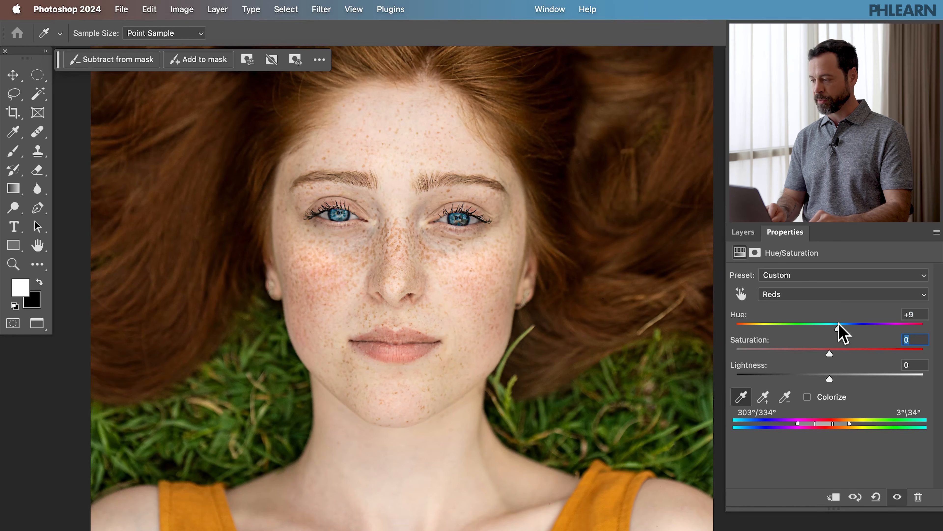
left_click(831, 378)
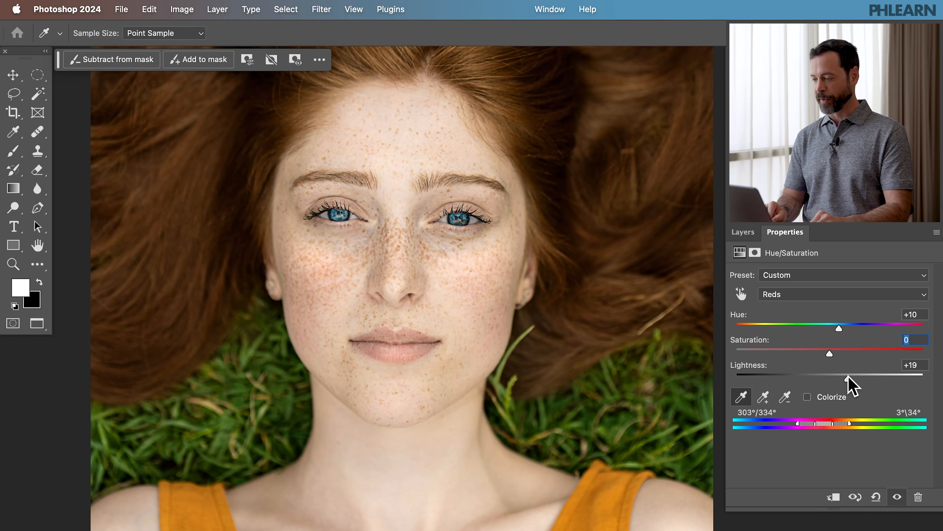
Step: Invert the layer mask to black and paint white with the brush over the red cheeks and nose
left_click(744, 233)
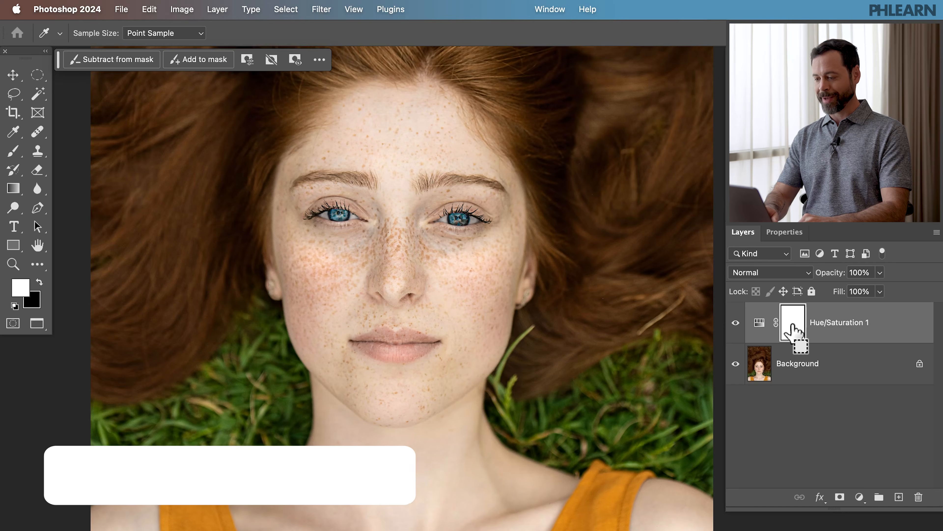
key("super+i")
key("b")
left_click_drag(455, 342, 504, 340)
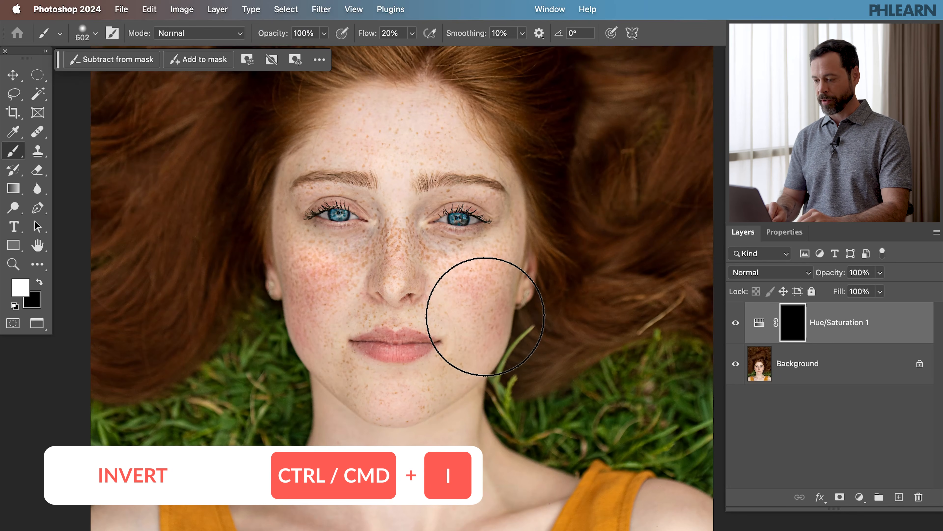
mouse_move(491, 267)
left_mouse_down()
mouse_move(494, 316)
mouse_move(474, 313)
mouse_move(480, 286)
left_mouse_up()
mouse_move(293, 305)
left_mouse_down()
mouse_move(300, 286)
mouse_move(299, 309)
left_mouse_up()
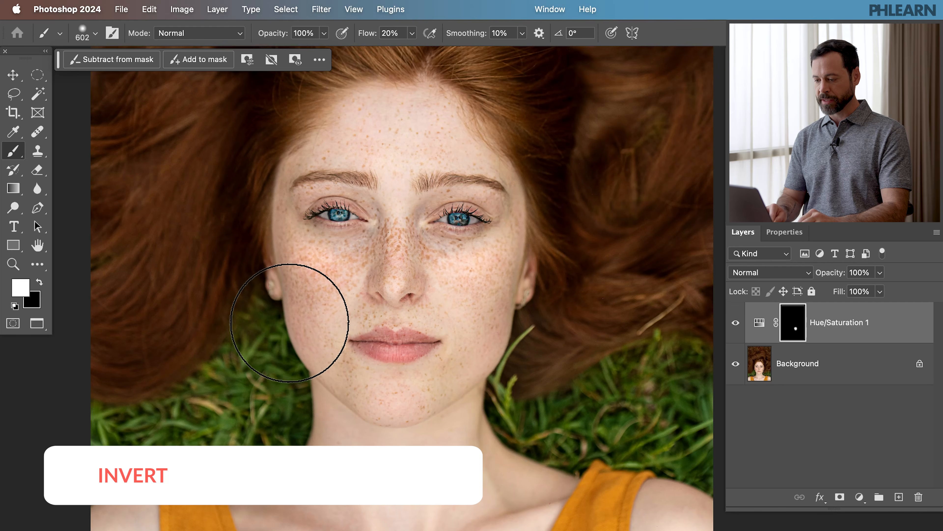
left_click_drag(337, 278, 338, 281)
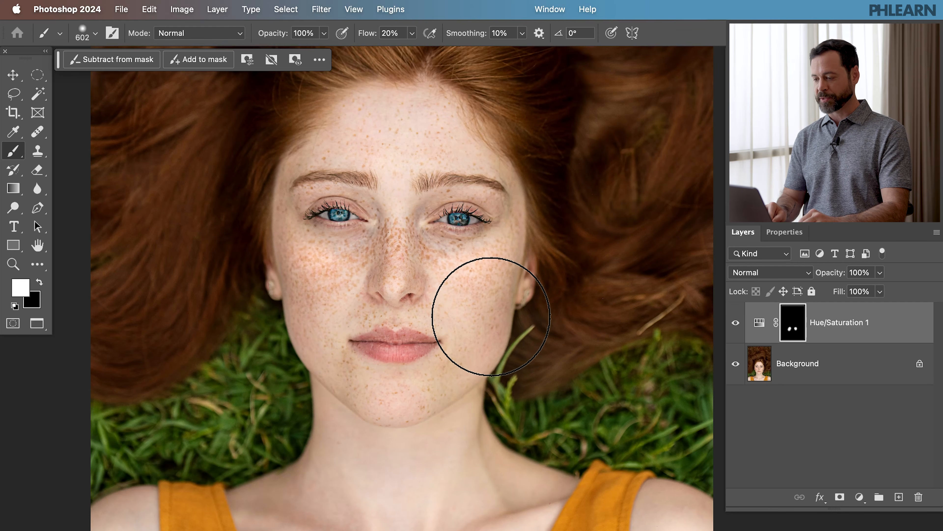
mouse_move(477, 315)
left_mouse_down()
mouse_move(471, 284)
mouse_move(440, 272)
mouse_move(370, 260)
mouse_move(343, 279)
mouse_move(417, 284)
left_mouse_up()
Step: Zoom in on the face and switch the adjustment layer's visibility on and off to compare the result
left_click(736, 322)
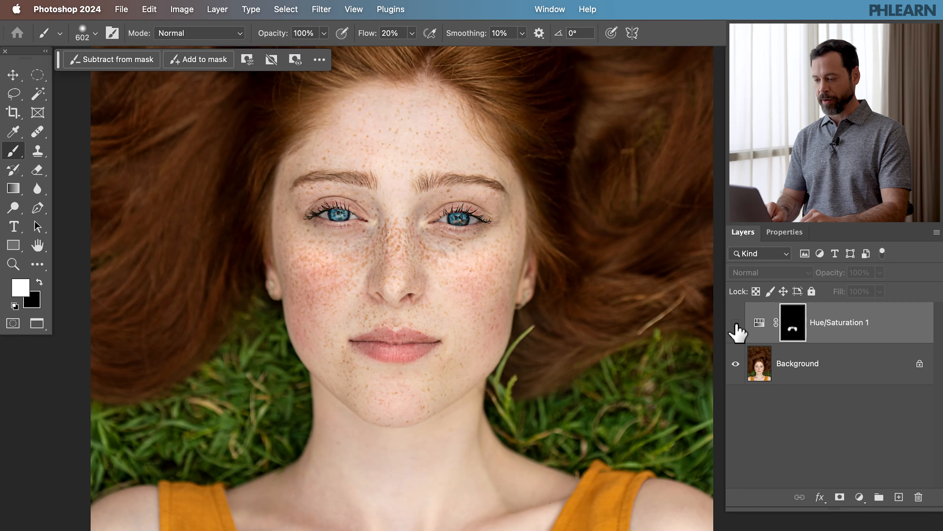
left_click(736, 324)
key("super+plus")
key("super+plus")
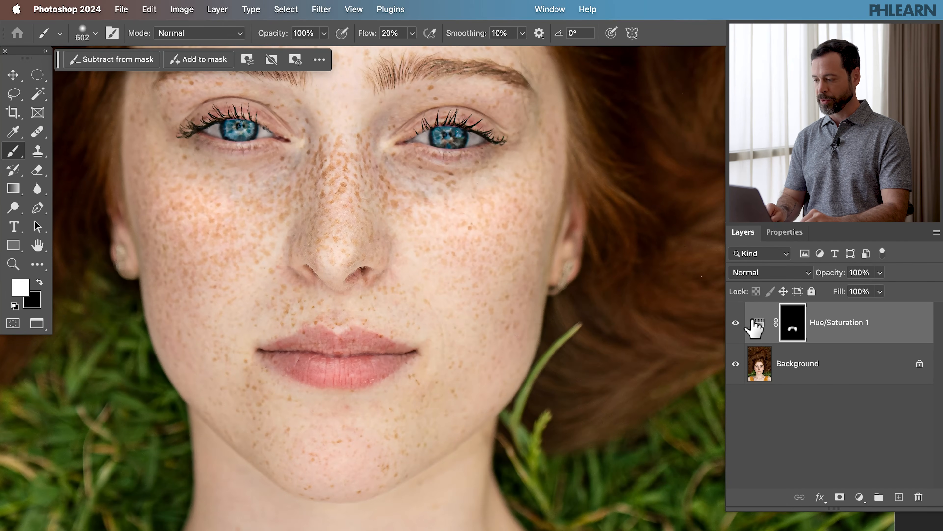
left_click(735, 323)
left_click(735, 322)
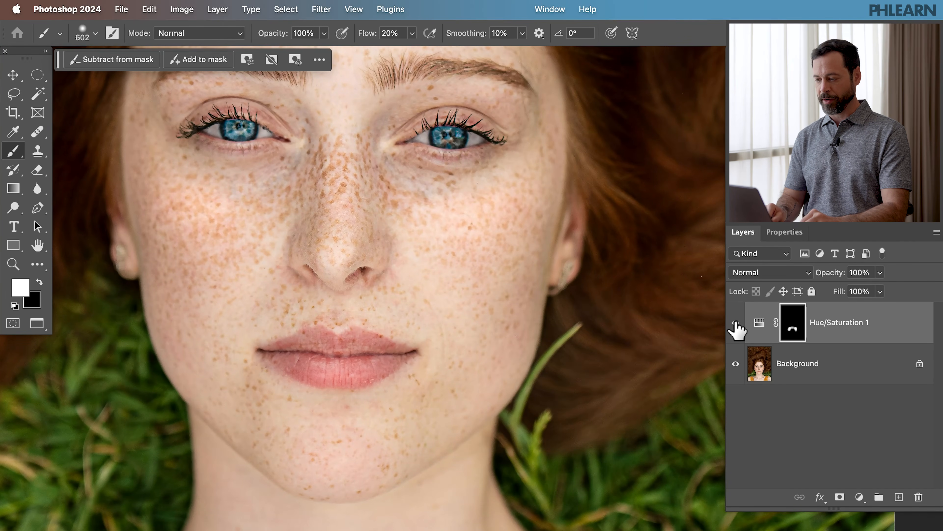
left_click(735, 323)
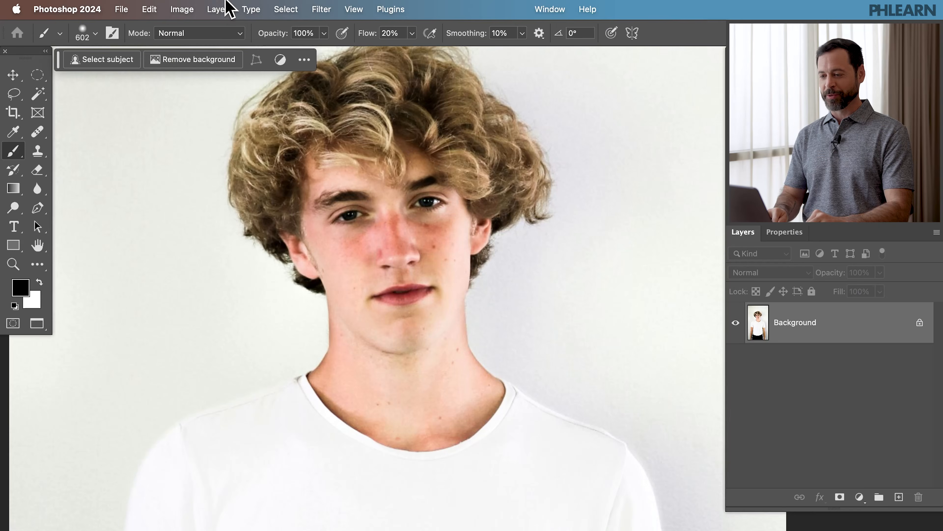
Step: Add a new Hue/Saturation adjustment layer to the curly-haired portrait
left_click(219, 8)
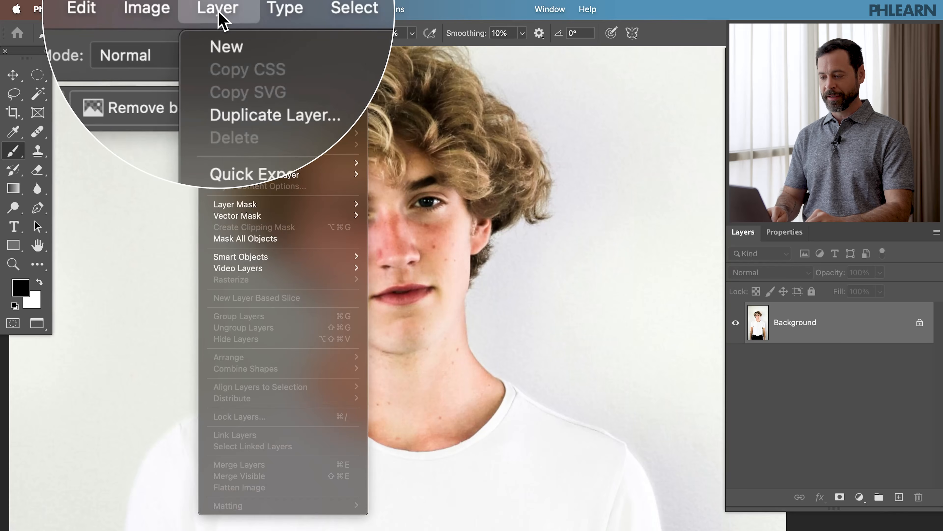
mouse_move(275, 182)
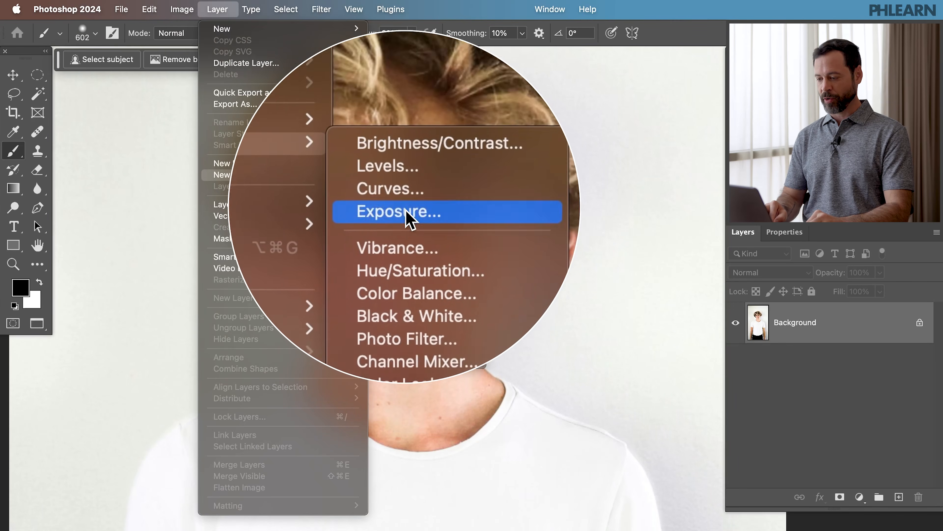
left_click(411, 238)
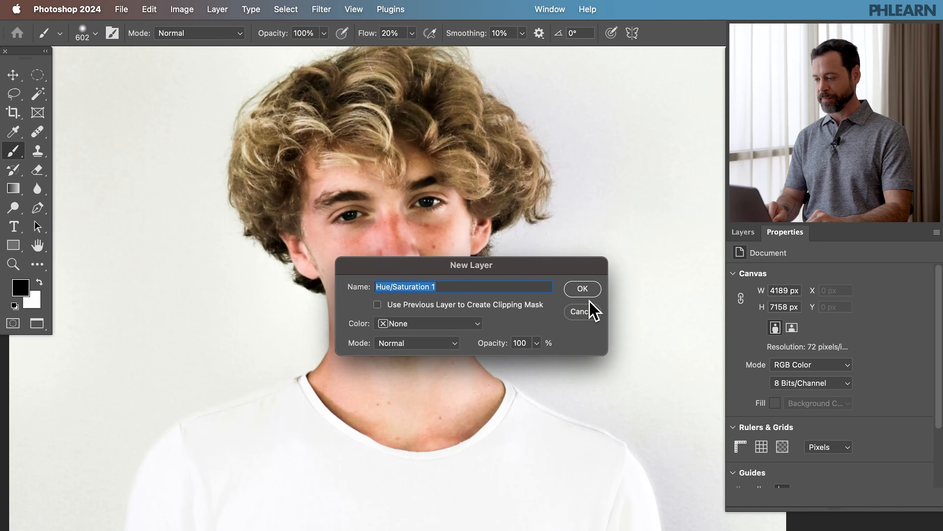
left_click(586, 292)
Step: Target the Reds range, sample the skin with the eyedropper and shift the Reds hue to +9
left_click(779, 295)
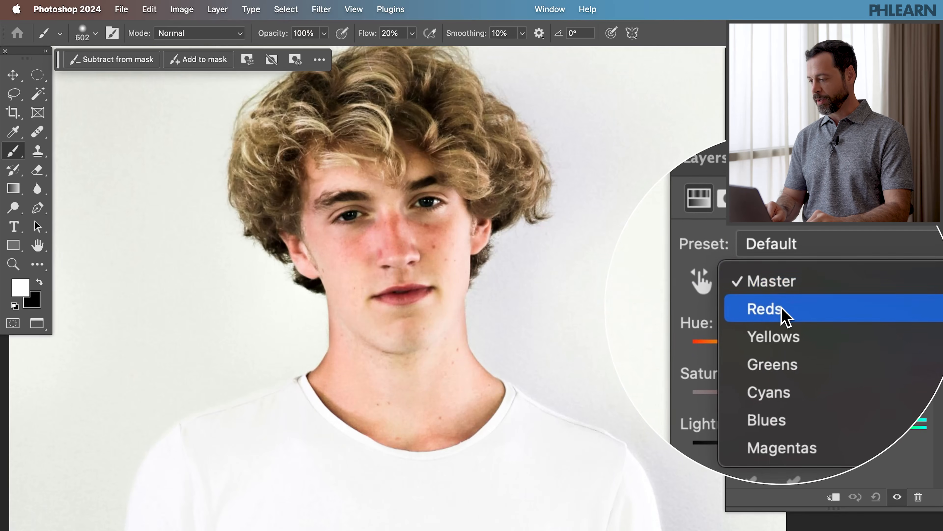
left_click(780, 311)
left_click(741, 400)
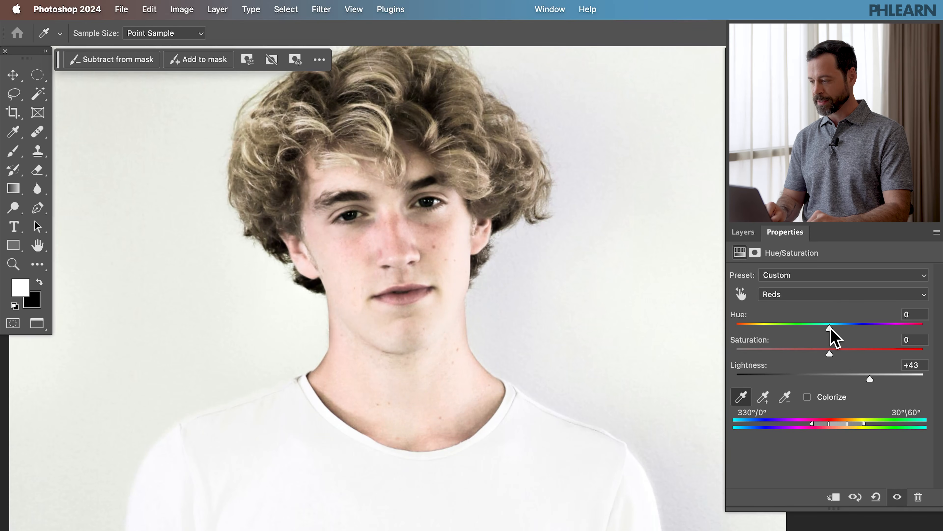
left_click_drag(835, 328, 838, 329)
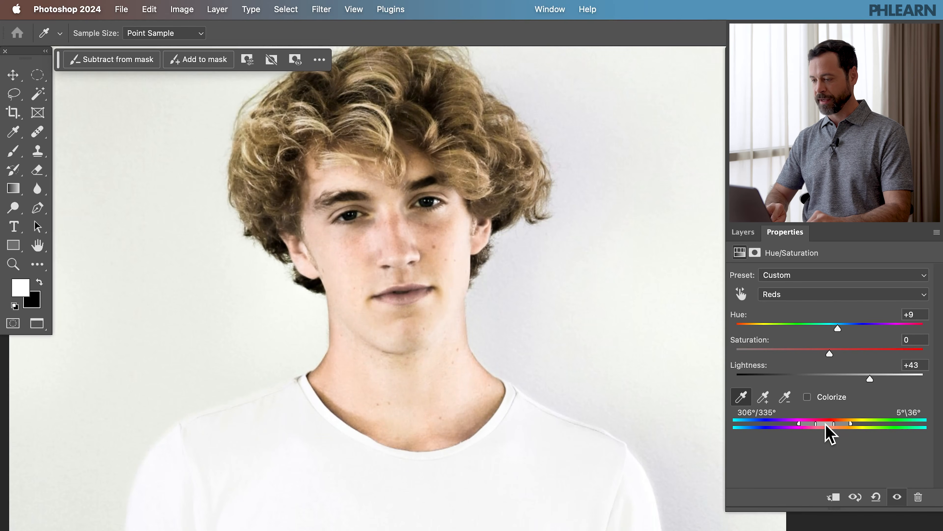
Step: Invert the layer mask to black and paint white over the red cheeks and nose with a 150 px brush
left_click(742, 232)
left_click(780, 322)
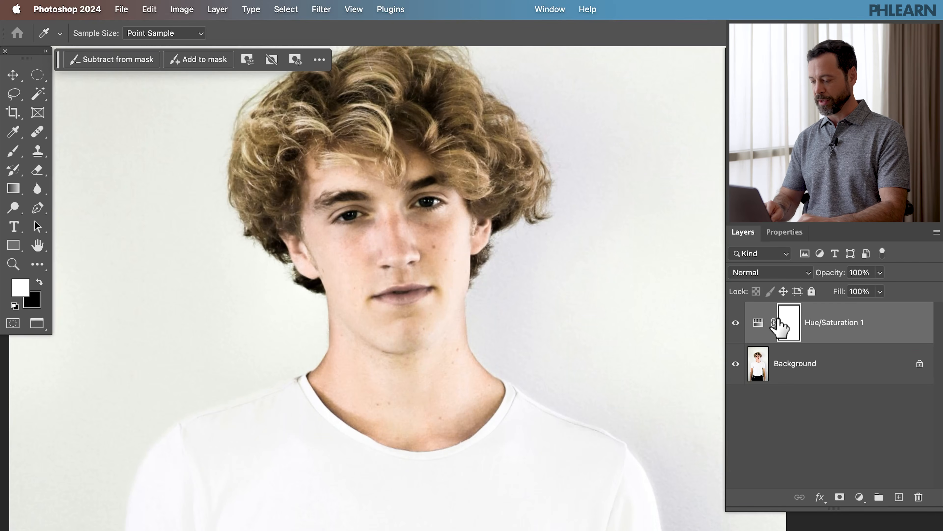
key("super+i")
key("b")
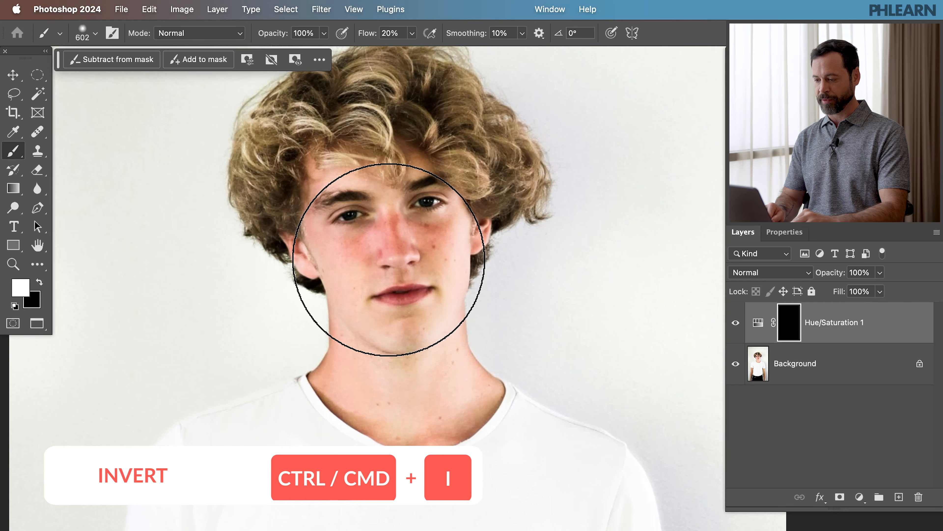
key("bracketleft")
key("bracketleft")
key("bracketleft")
key("bracketleft")
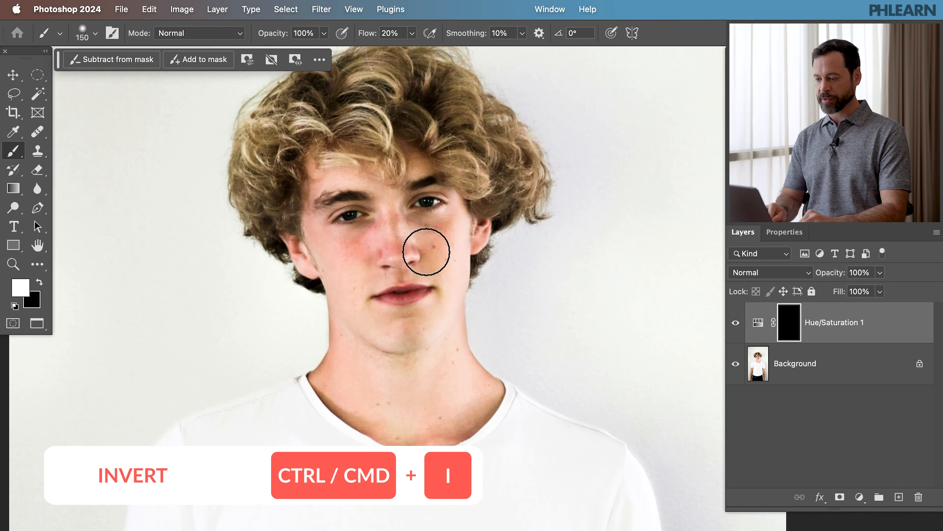
left_click_drag(364, 263, 365, 232)
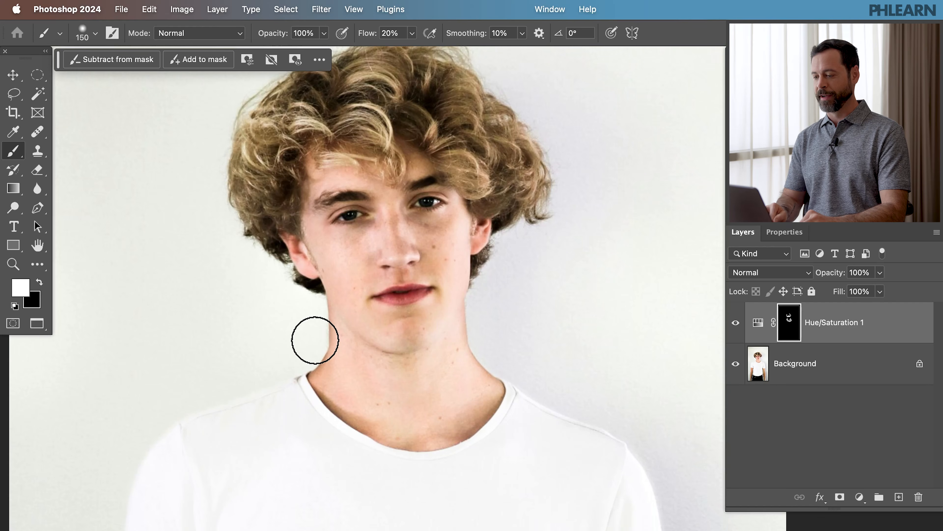
Step: Switch the adjustment layer's visibility off and on to compare the masked result
left_click(735, 323)
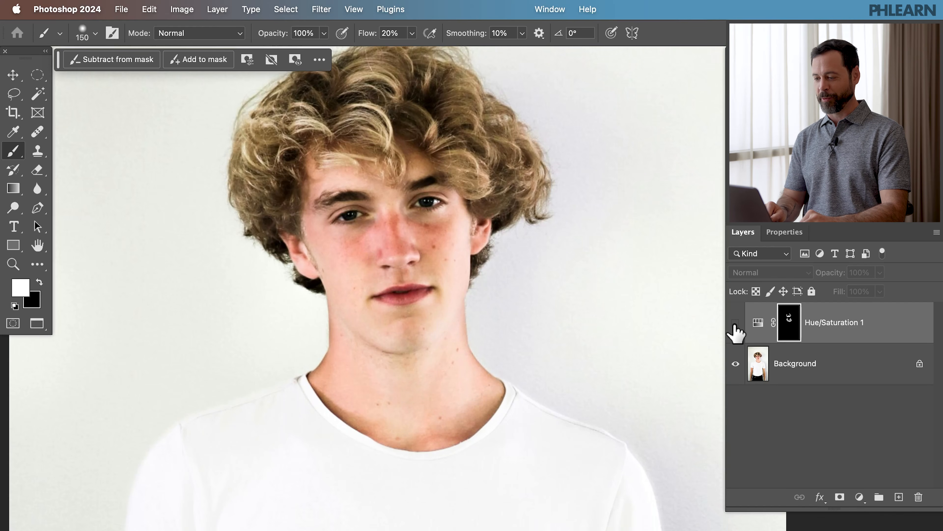
left_click(735, 323)
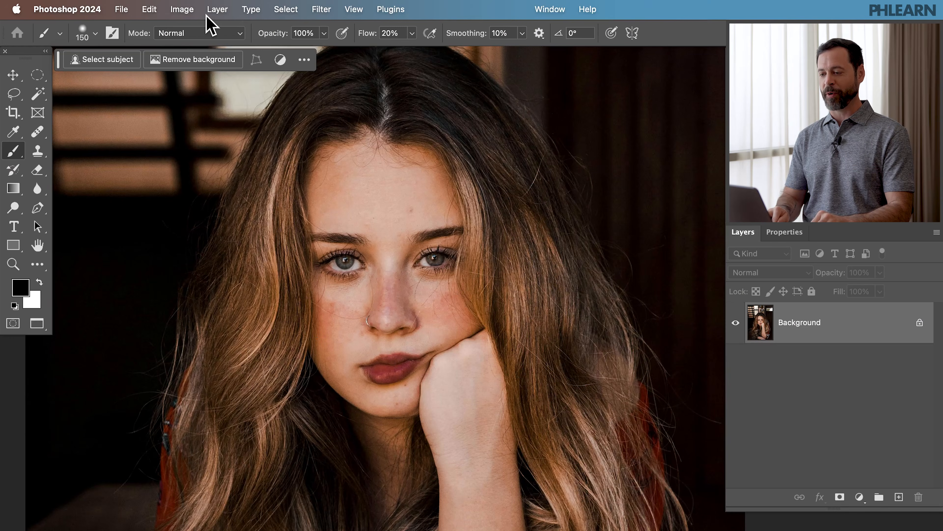
Step: Add a new Hue/Saturation adjustment layer to the long-haired portrait
left_click(215, 10)
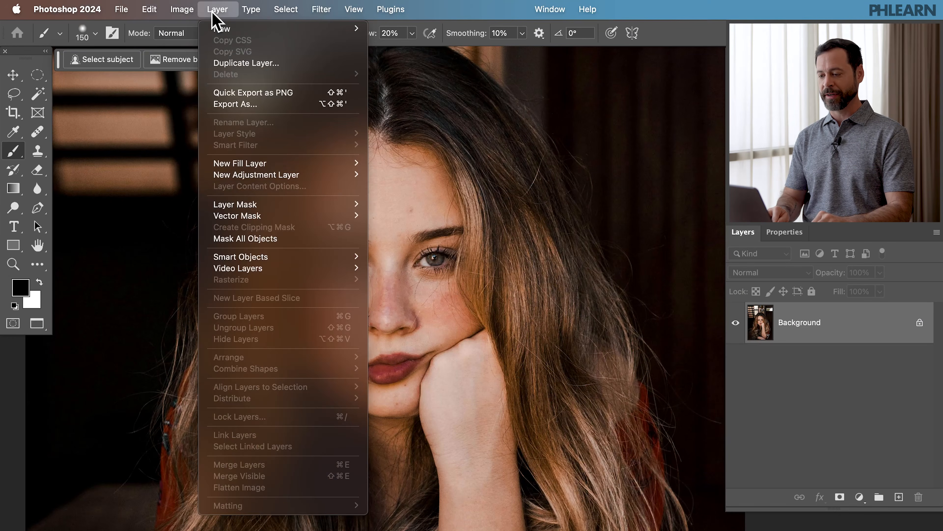
mouse_move(245, 174)
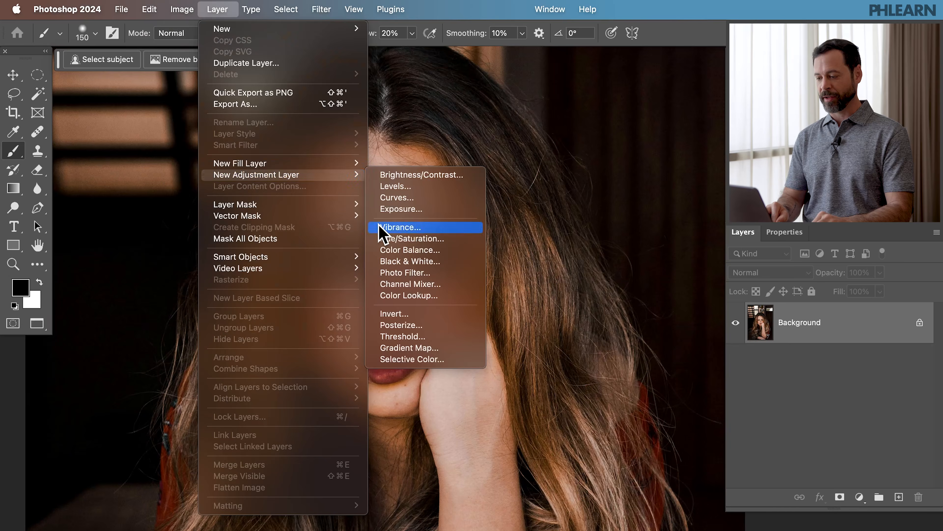
left_click(390, 239)
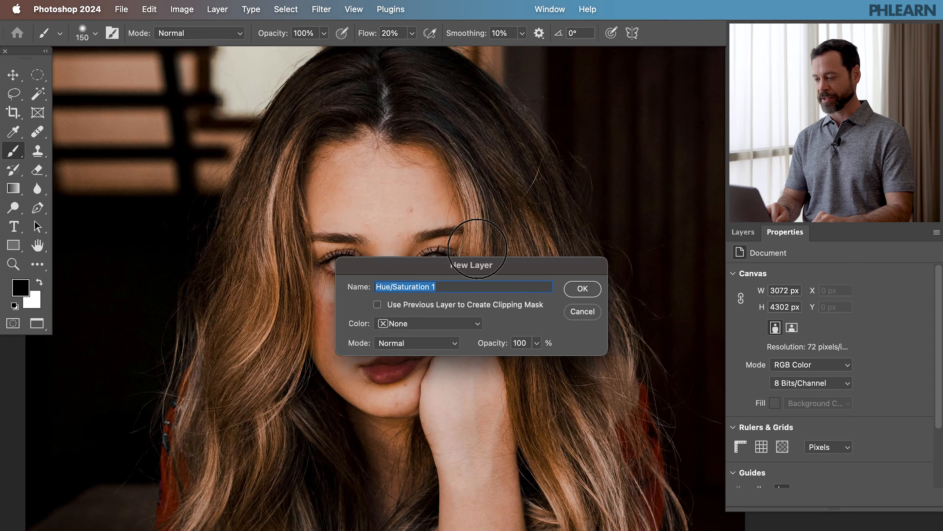
left_click(591, 287)
Step: Target the Reds range and sample the cheek skin with the eyedropper
left_click(784, 299)
left_click(785, 310)
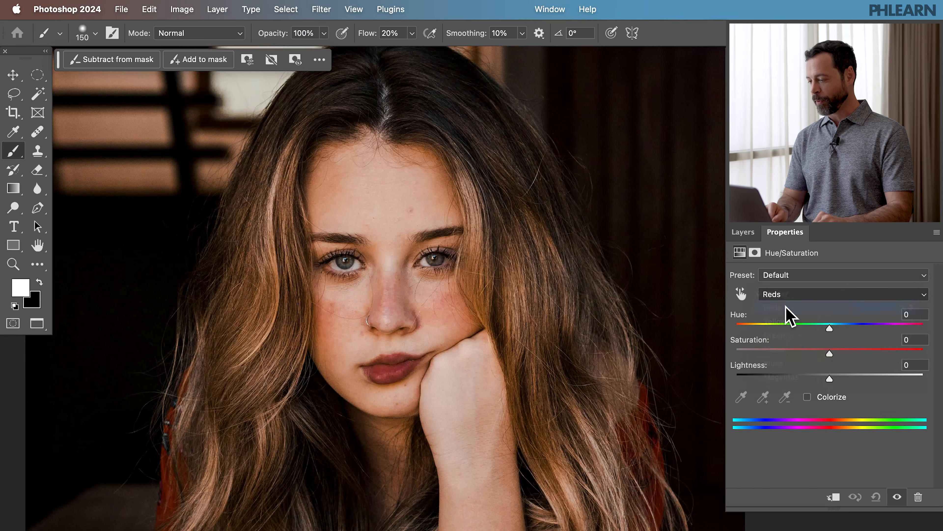
left_click(740, 396)
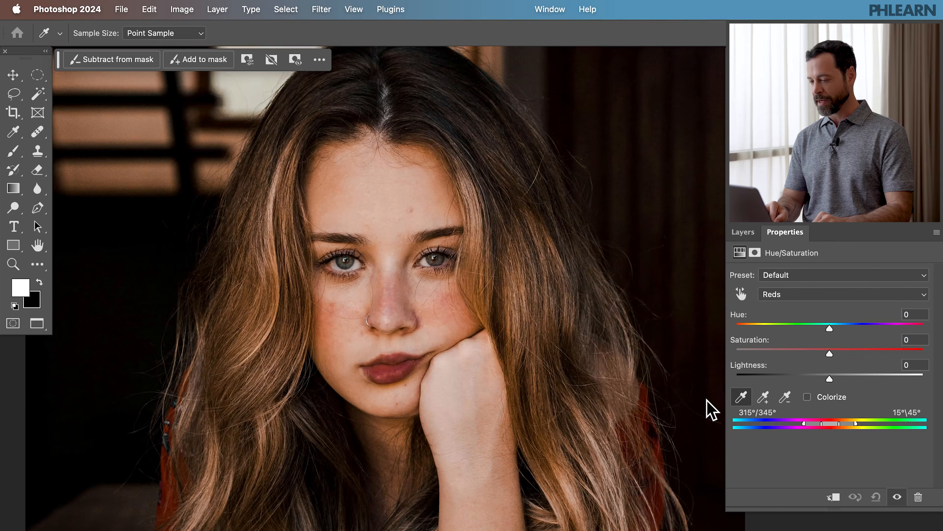
left_click(331, 306)
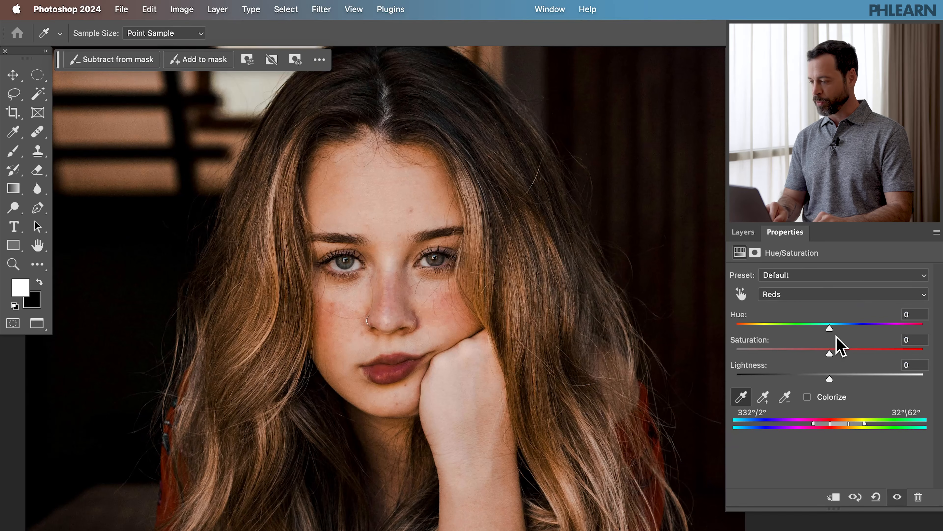
Step: Temporarily raise the Reds hue and saturation to +32 and narrow the color range sliders around the skin
left_click(860, 327)
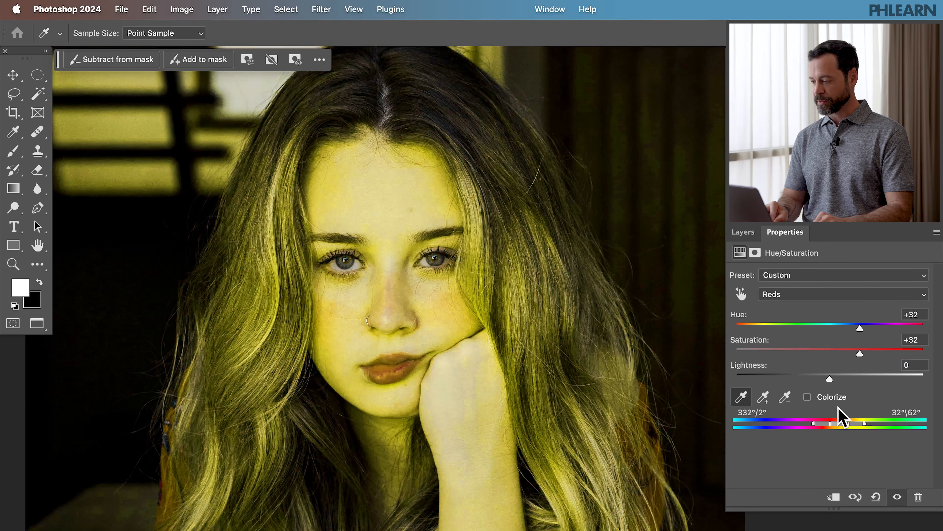
left_click_drag(839, 424, 819, 424)
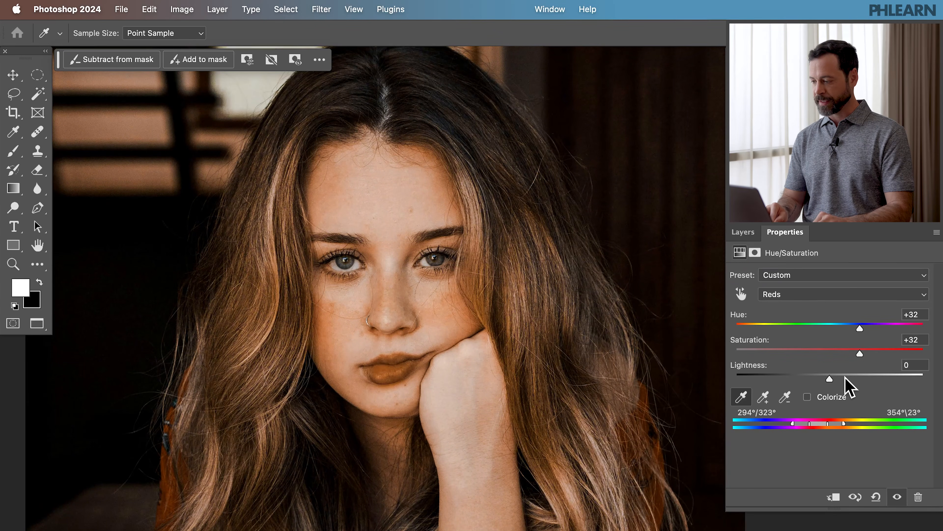
Step: Set the Reds hue to +10, saturation to +7 and lightness to +56 on the Hue/Saturation layer
left_click(916, 341)
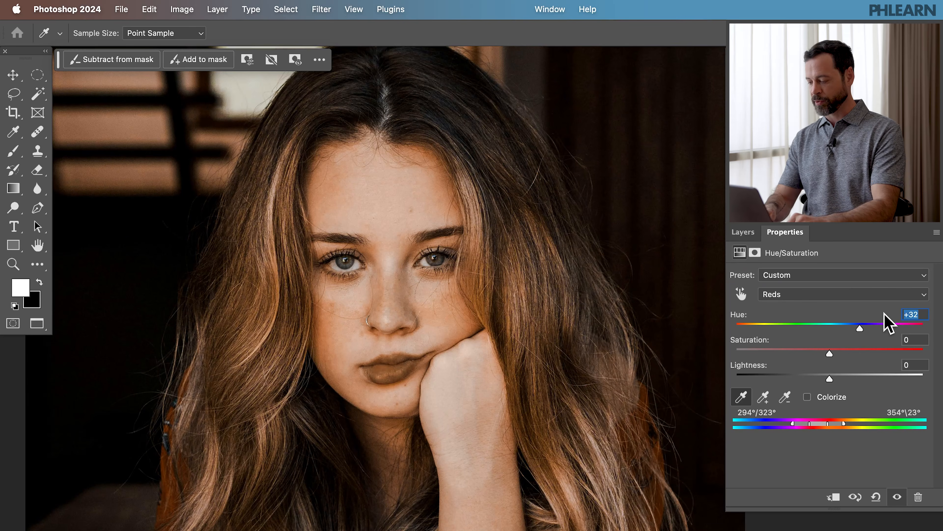
type("0")
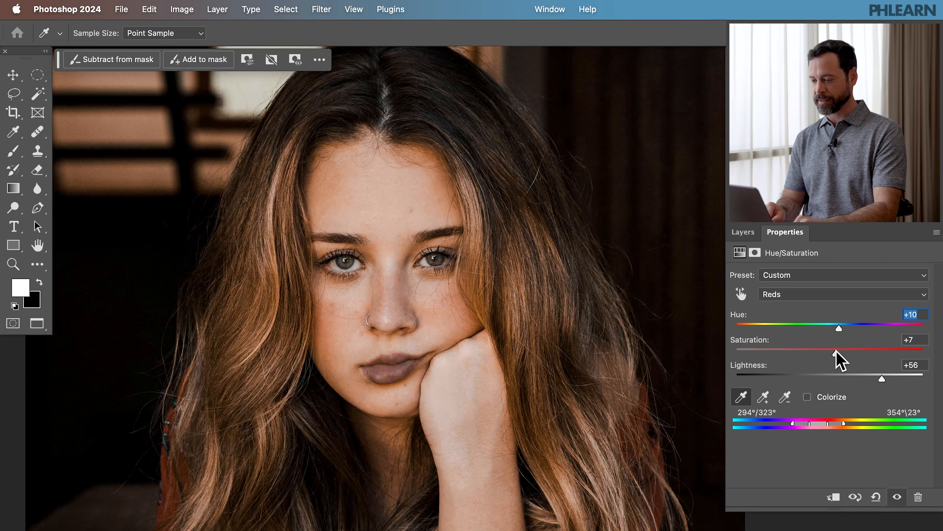
Step: Invert the adjustment layer's mask to black, paint white over the red cheek with a 300 px brush, and toggle the layer to compare
left_click(742, 232)
left_click(790, 320)
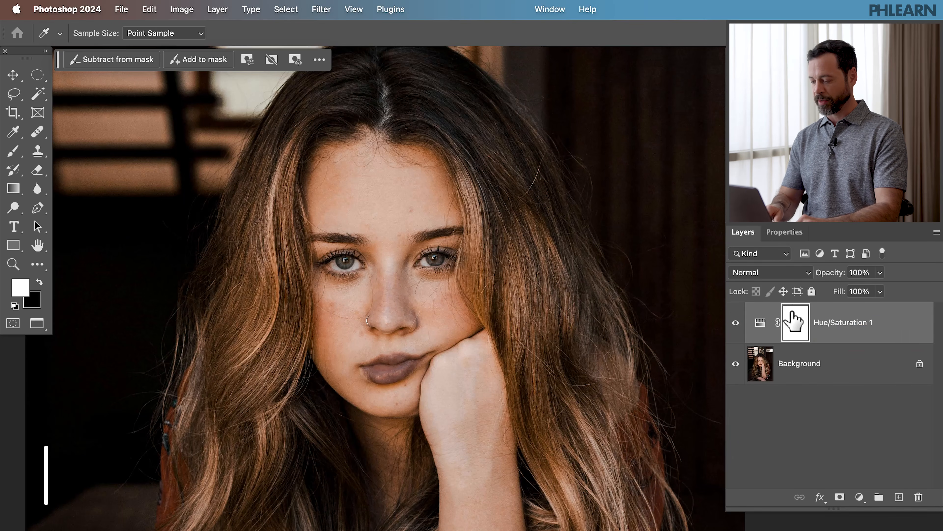
key("super+i")
key("b")
key("bracketright")
key("bracketright")
key("bracketright")
key("bracketright")
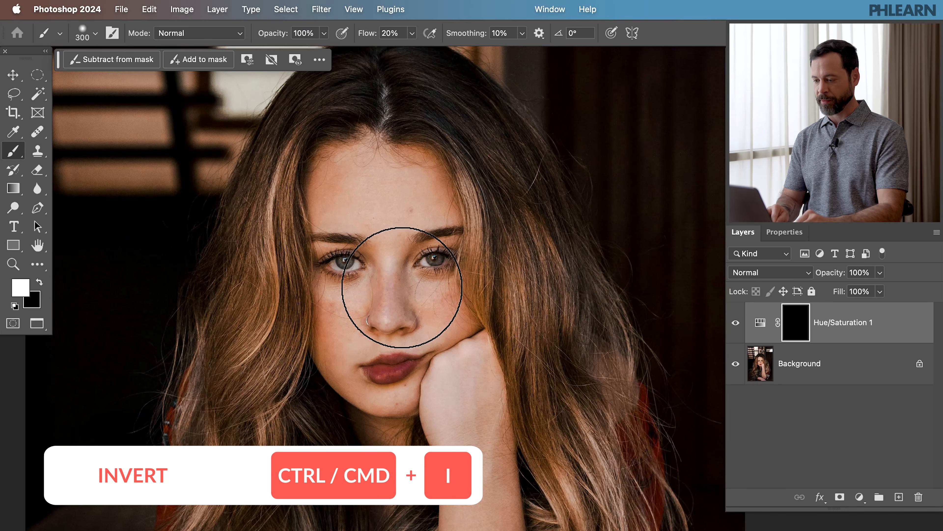
left_click_drag(306, 319, 306, 313)
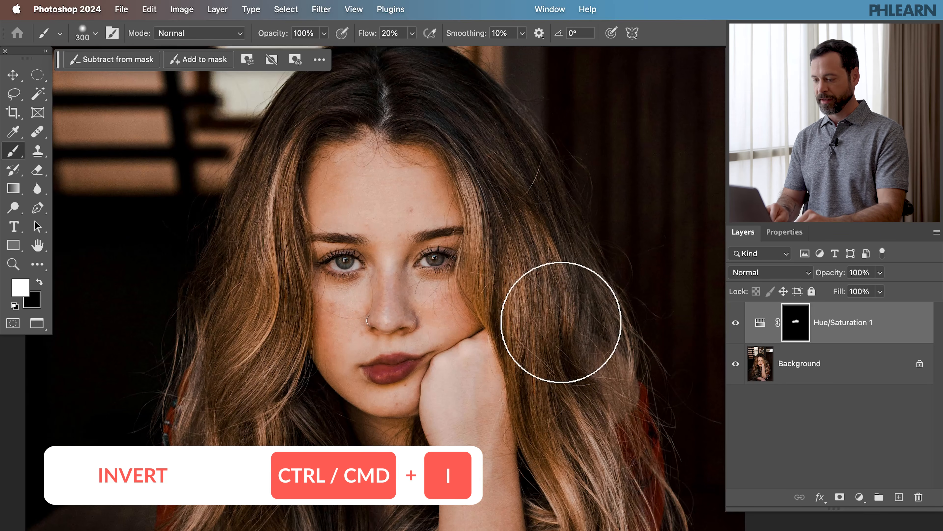
left_click(734, 323)
left_click(735, 322)
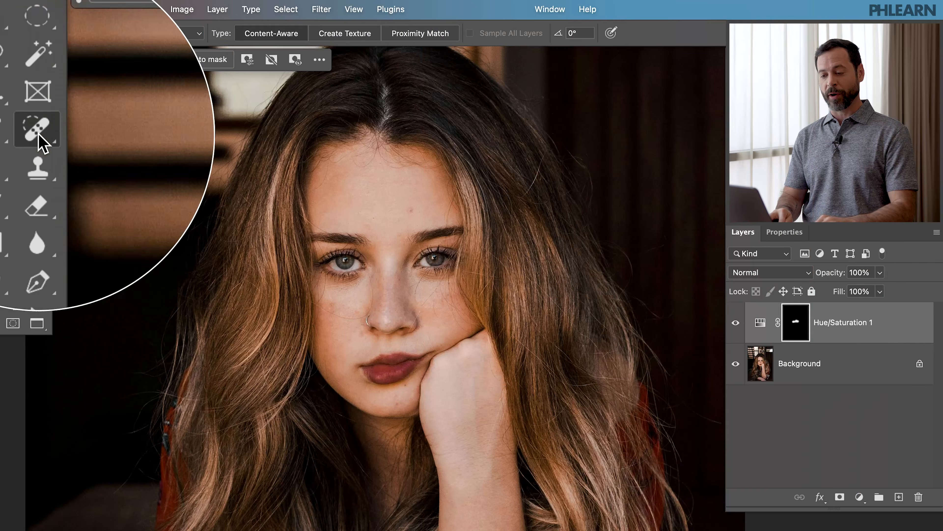
Step: Switch to the Spot Healing Brush Tool sampling all layers and add a new empty layer on top for retouching
right_click(39, 137)
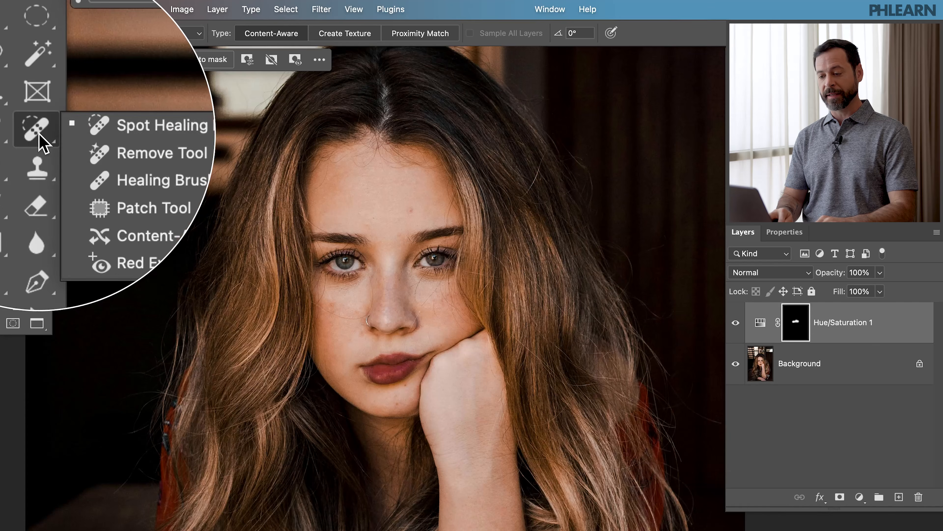
left_click(107, 132)
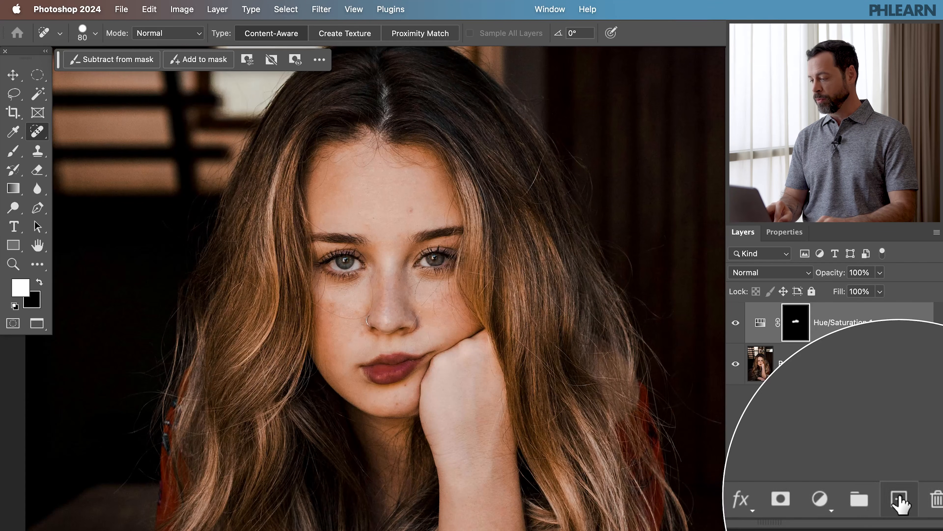
left_click(899, 497)
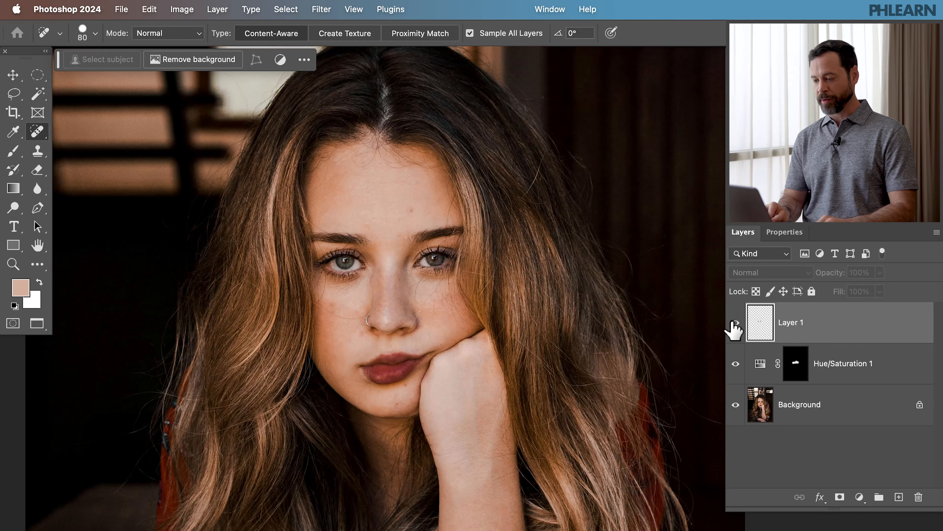
left_click_drag(735, 329, 732, 368)
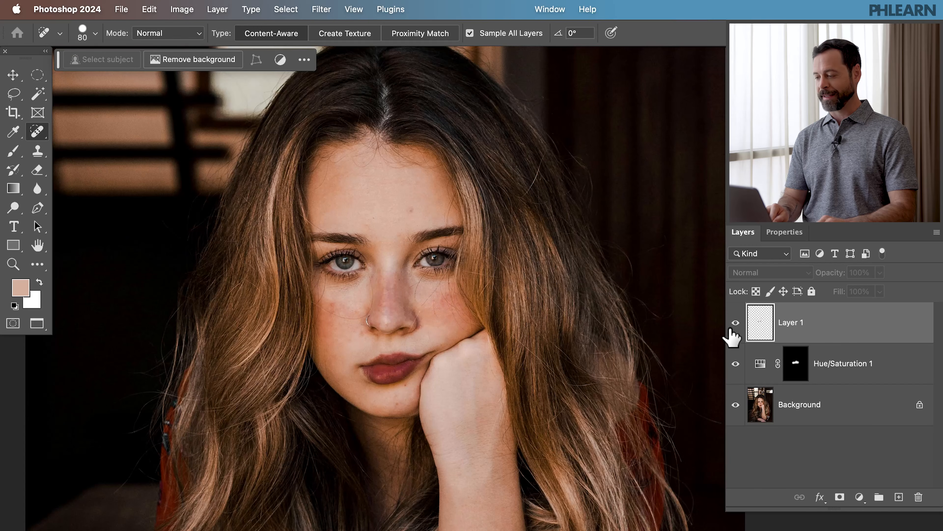